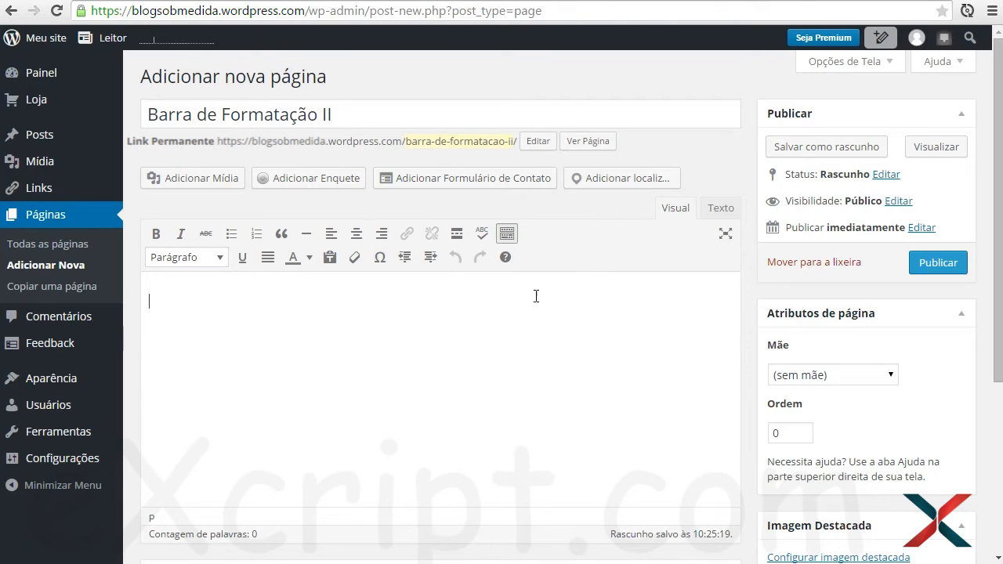
click(217, 260)
click(219, 259)
click(220, 261)
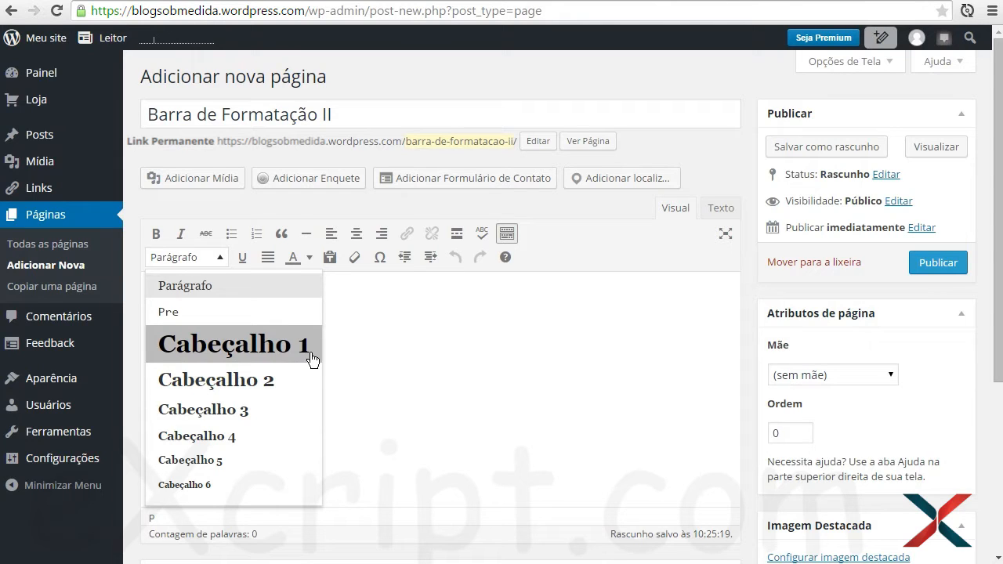
Enter "Título", "Seção" and "Subseção" on three consecutive lines in the page body.
click(481, 369)
text(Título)
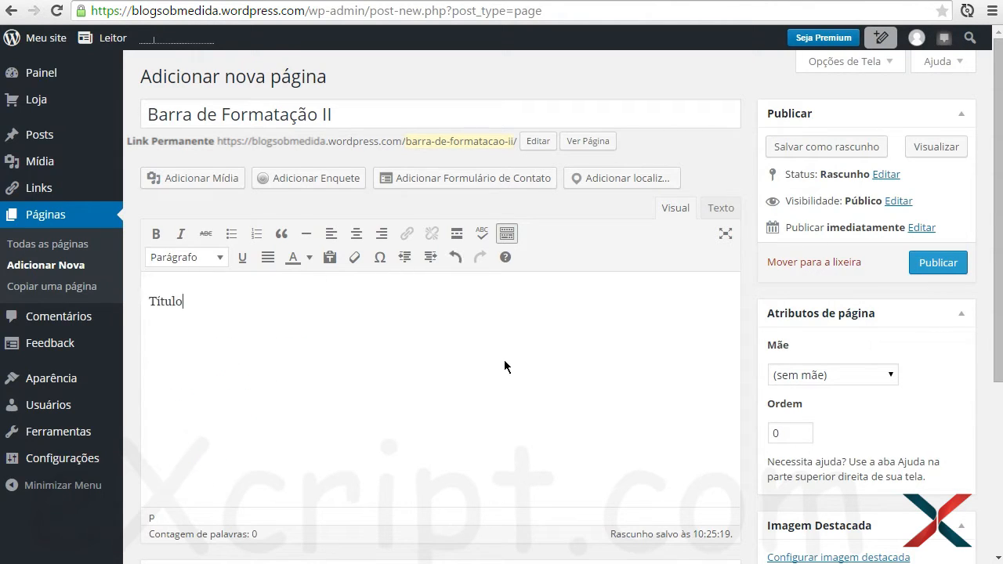
key(Return)
text(Seção)
key(Return)
text(Subseção)
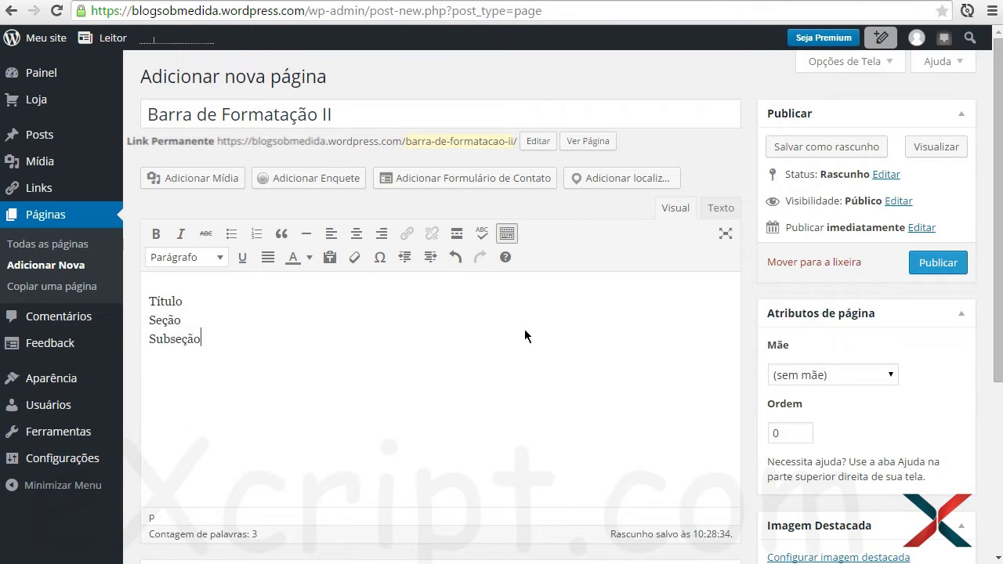
Copy the "Subseção" line and paste it three more times on the lines below.
key(shift+Left)
key(shift+Left)
key(shift+Left)
key(shift+Left)
key(shift+Left)
key(shift+Left)
key(shift+Left)
key(shift+Left)
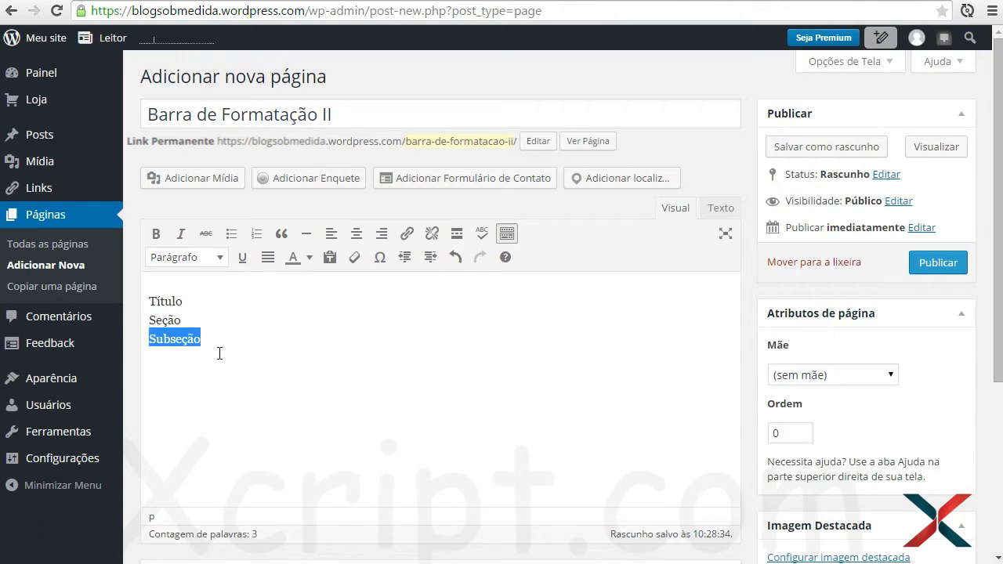
key(ctrl+c)
key(Right)
key(Return)
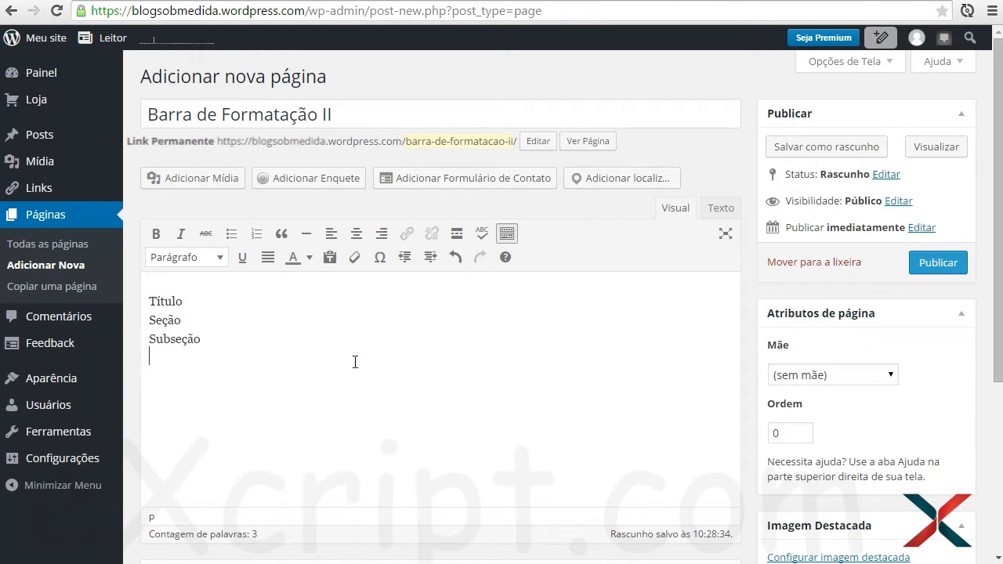
key(ctrl+v)
key(ctrl+v)
key(Return)
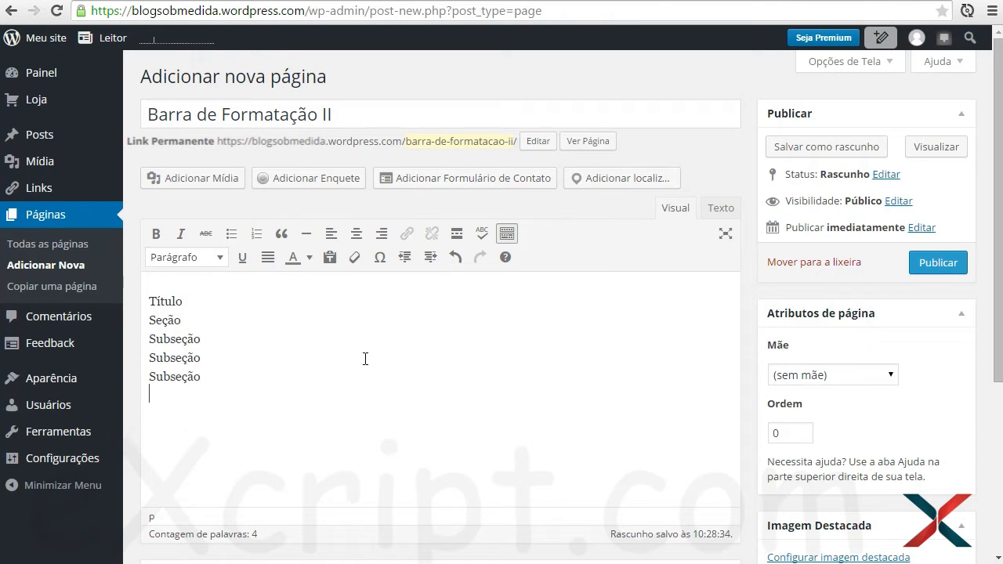
key(ctrl+v)
Break the "Título", "Seção" and "Subseção" lines apart so that each one is its own paragraph.
click(151, 314)
key(Return)
key(Down)
key(Return)
key(Down)
key(BackSpace)
key(Return)
key(BackSpace)
key(Return)
key(Down)
key(BackSpace)
key(Return)
key(ctrl+z)
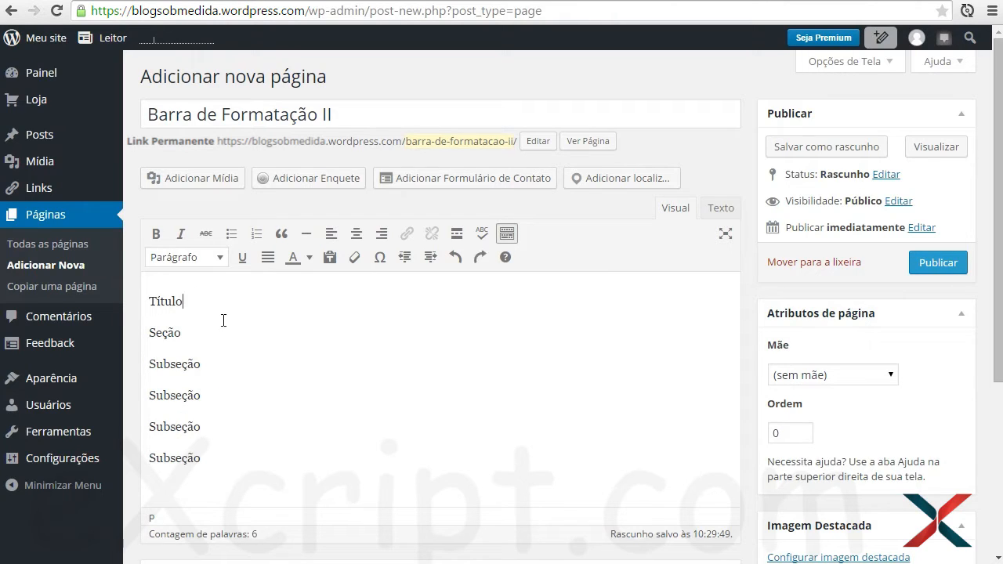
Format "Título" as Cabeçalho 1 and "Seção" as Cabeçalho 2.
drag(192, 297, 144, 262)
click(220, 258)
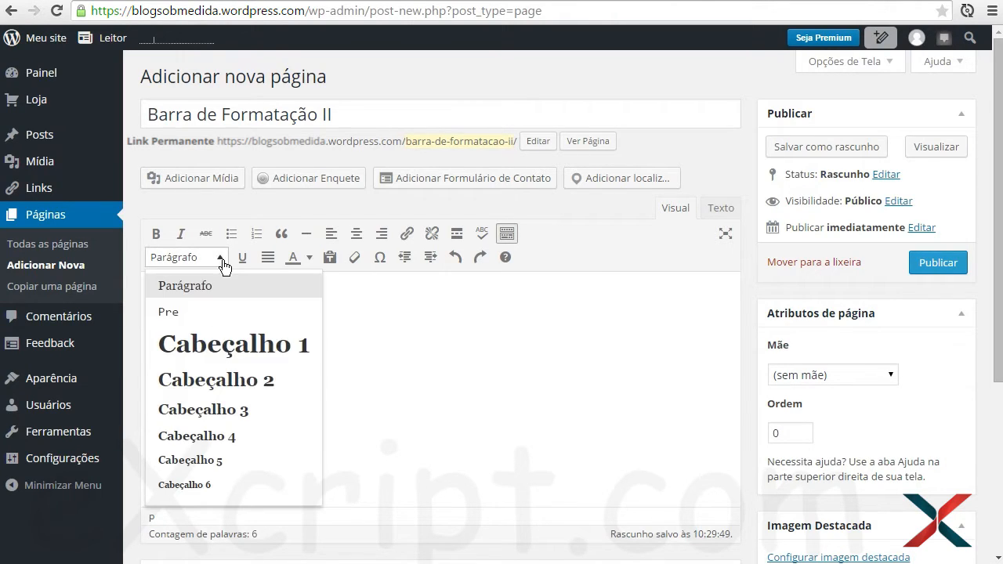
click(256, 345)
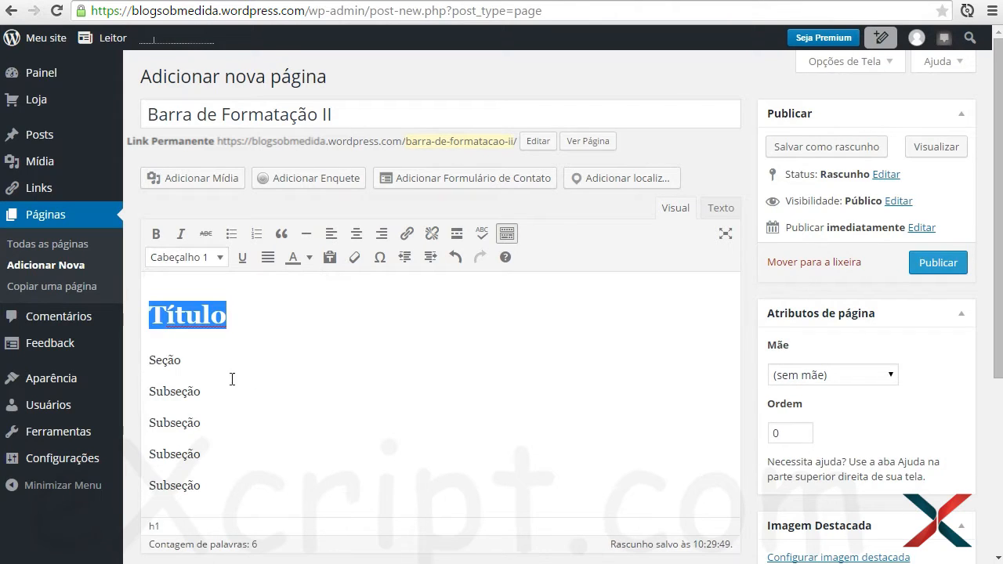
double_click(156, 360)
click(220, 258)
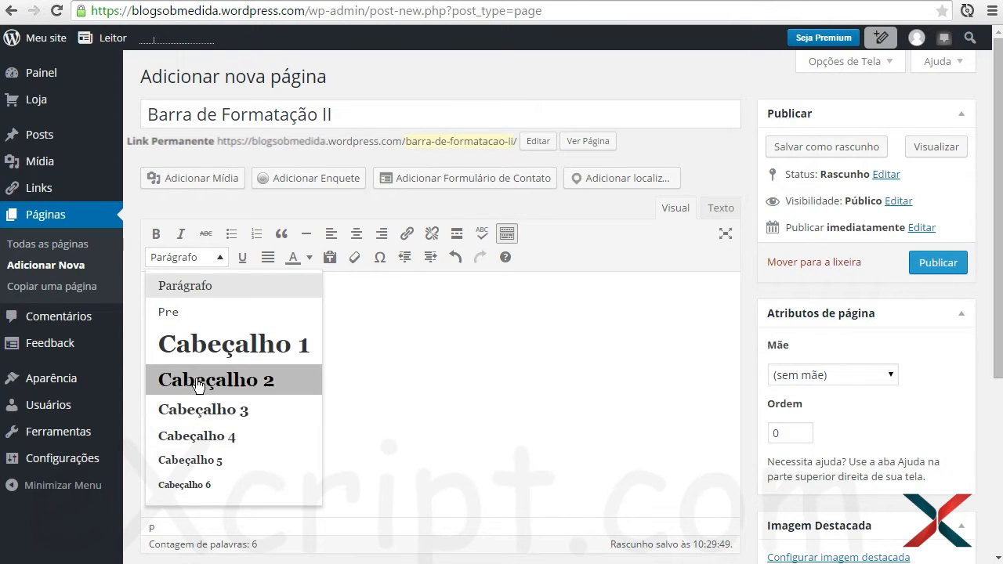
click(290, 378)
Format the first "Subseção" line as Cabeçalho 3 and the second one as Cabeçalho 4.
double_click(161, 391)
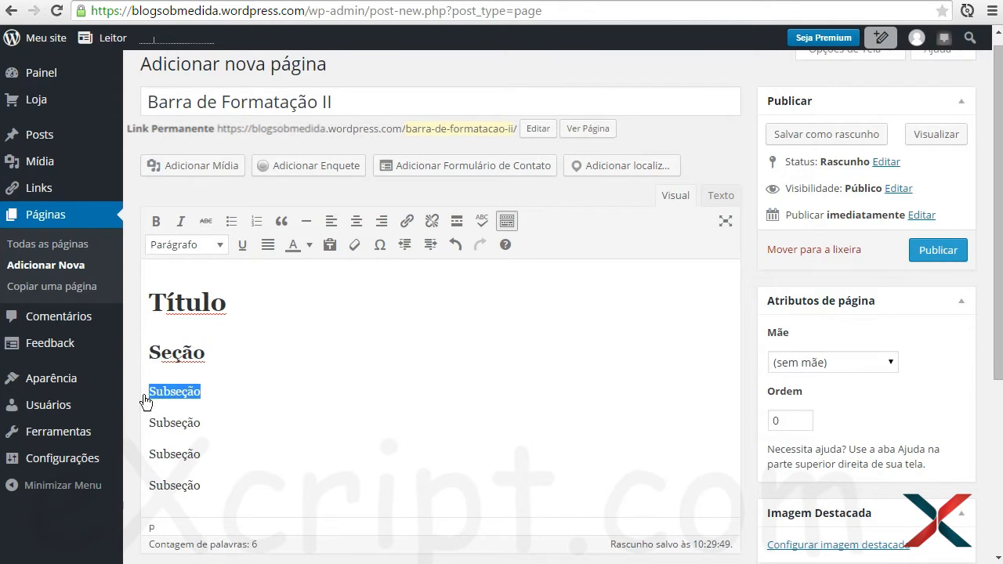
click(220, 245)
click(273, 380)
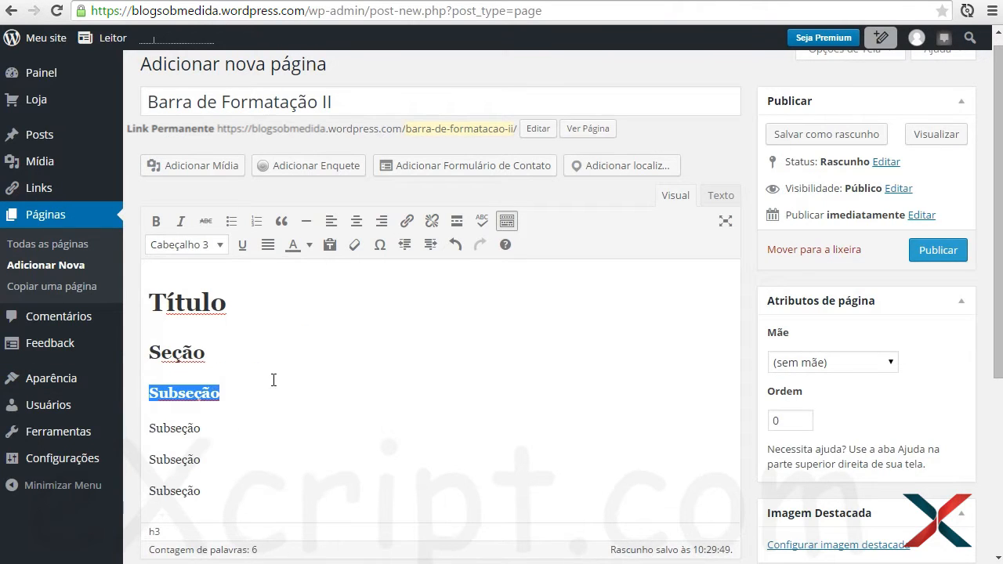
drag(207, 425, 129, 426)
click(213, 244)
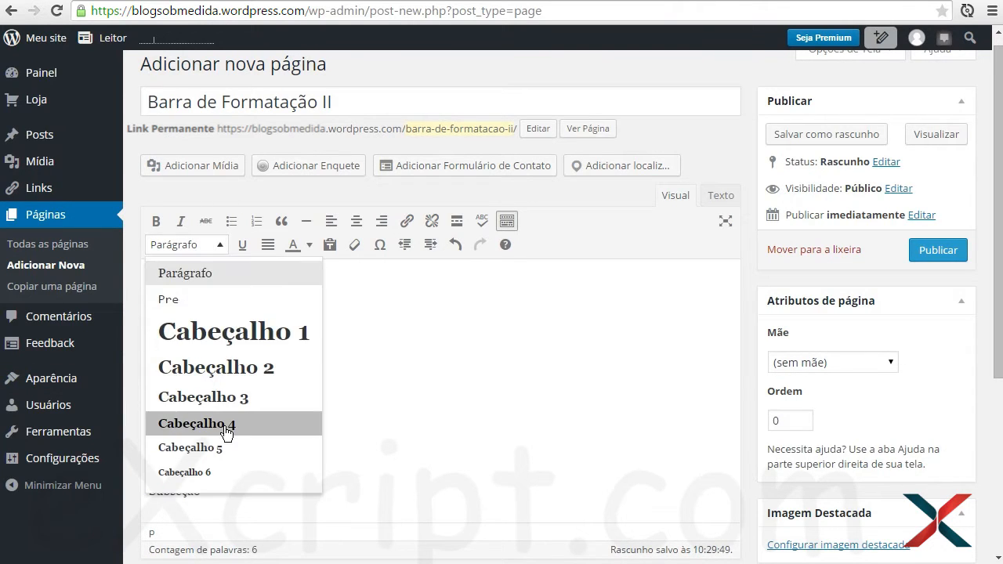
click(224, 423)
Format the third "Subseção" line as Cabeçalho 5 and the fourth one as Cabeçalho 6.
drag(219, 461, 147, 459)
click(212, 239)
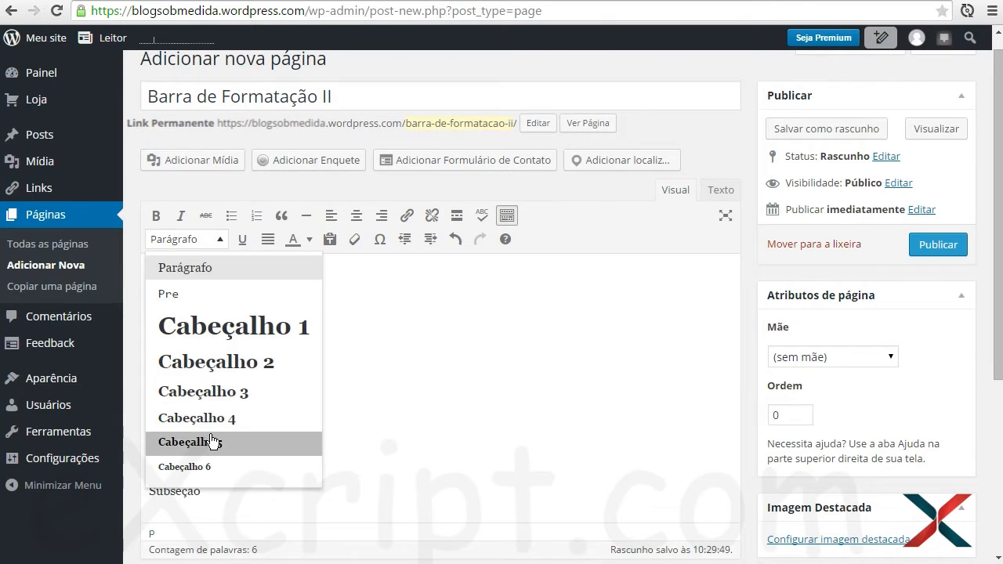
click(217, 441)
drag(205, 492, 147, 492)
click(212, 239)
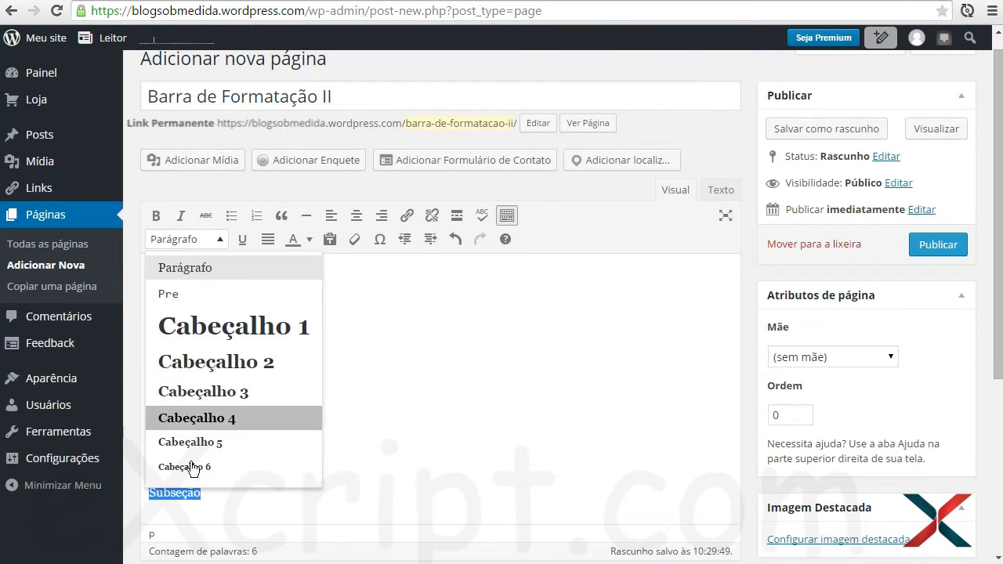
click(195, 466)
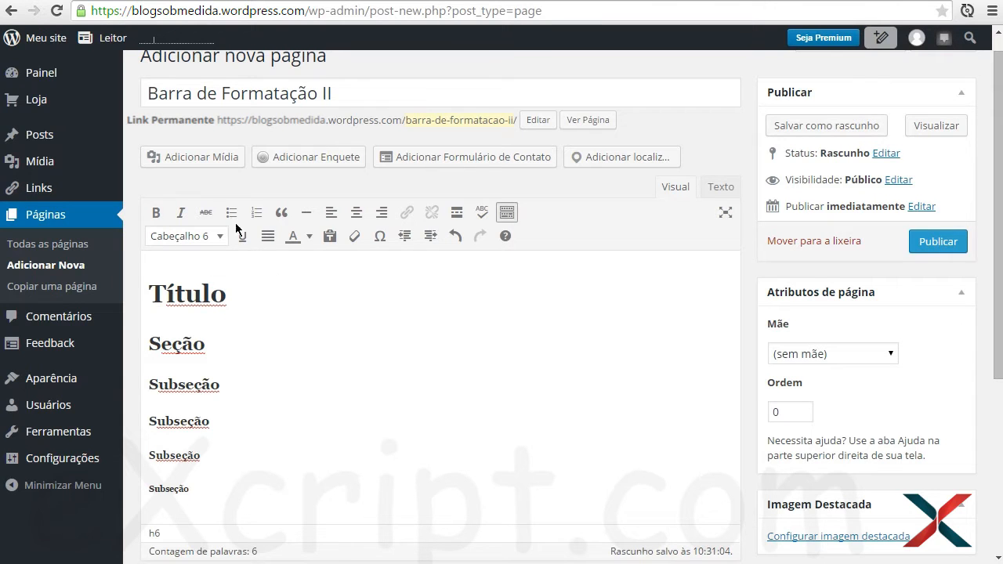
click(174, 238)
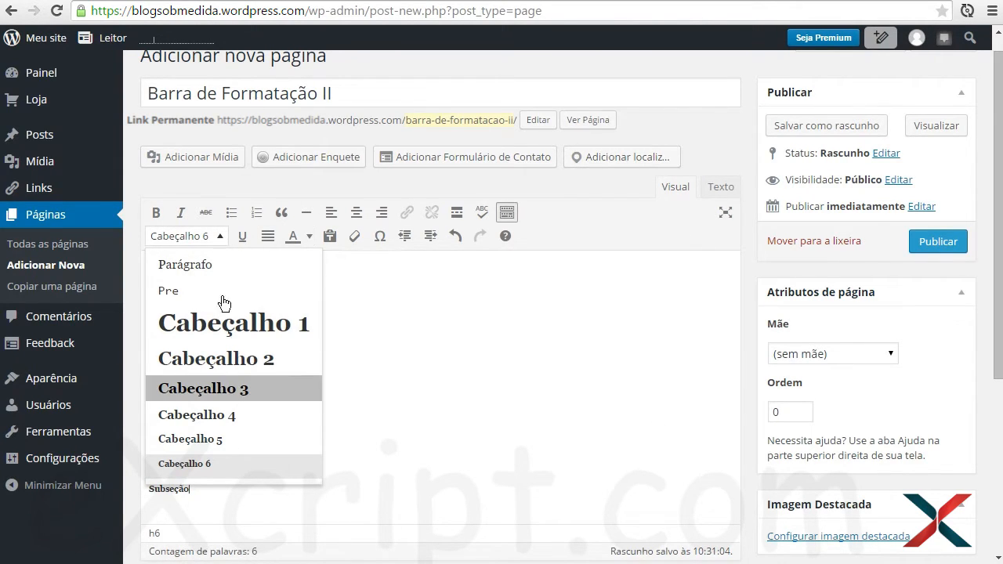
click(214, 238)
click(213, 238)
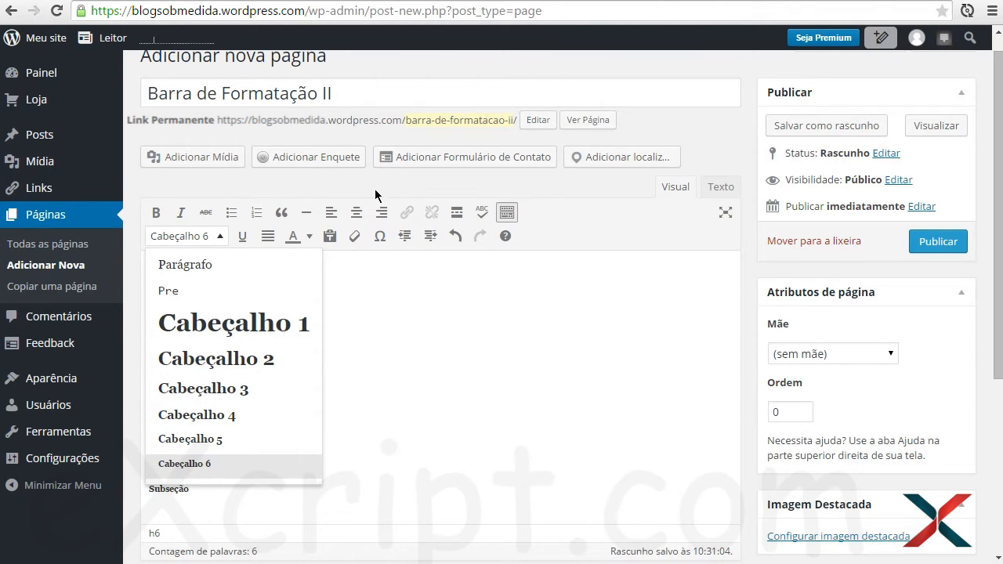
Enter "Texto sublinhado" as a normal paragraph below the last heading and start a new line after it.
click(323, 522)
scroll(322, 517, down, 1)
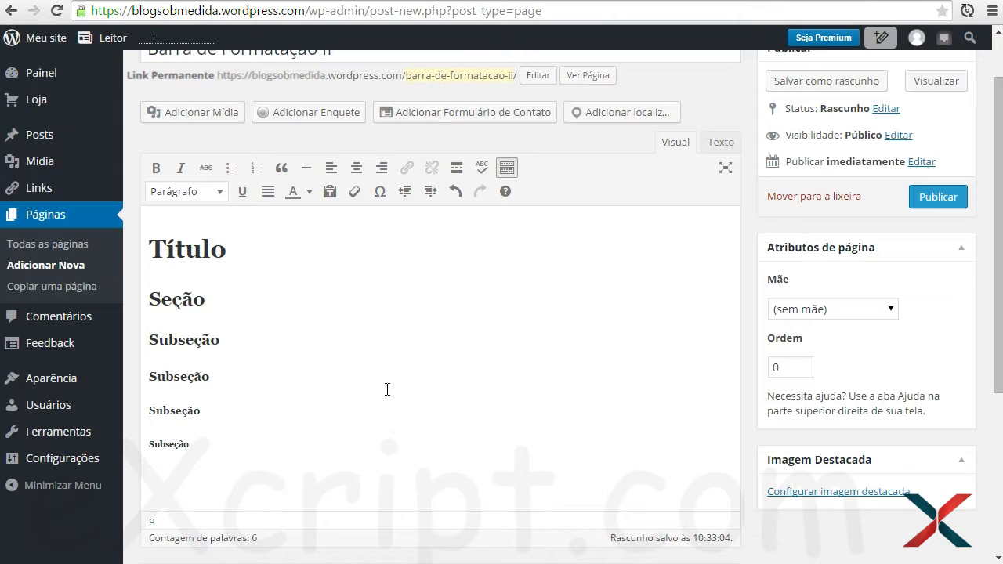
text(S)
key(BackSpace)
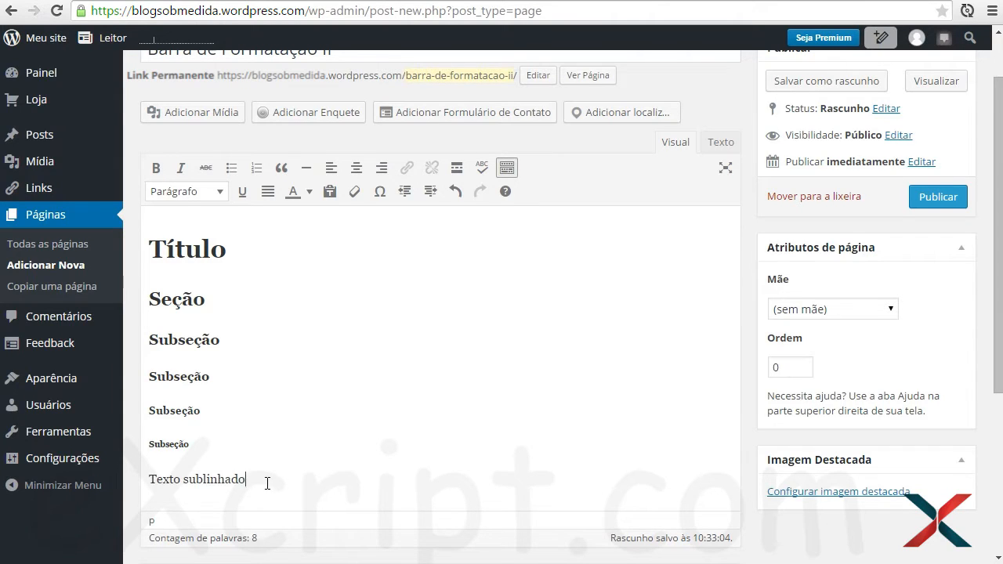
key(Return)
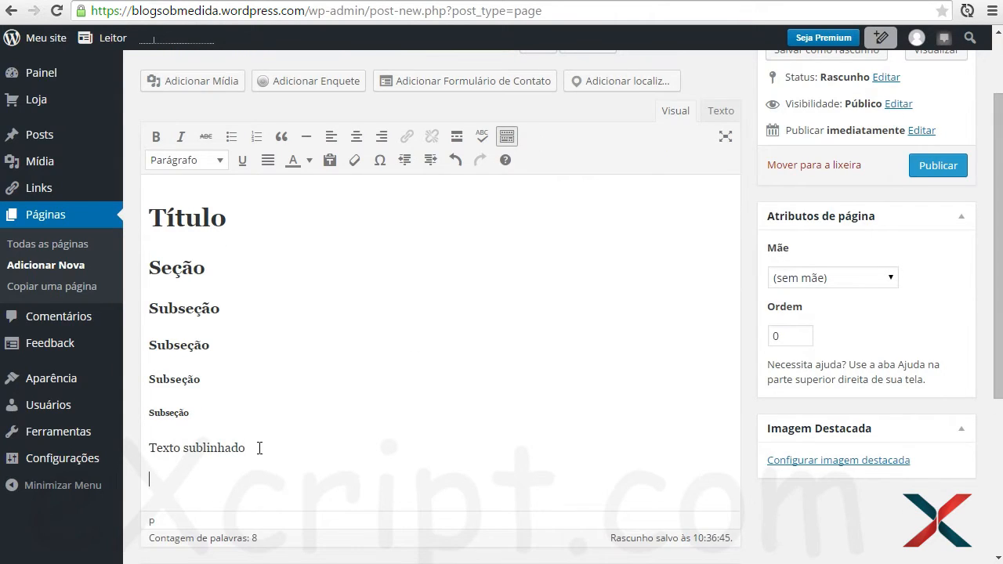
Underline the "Texto sublinhado" paragraph.
drag(259, 447, 110, 450)
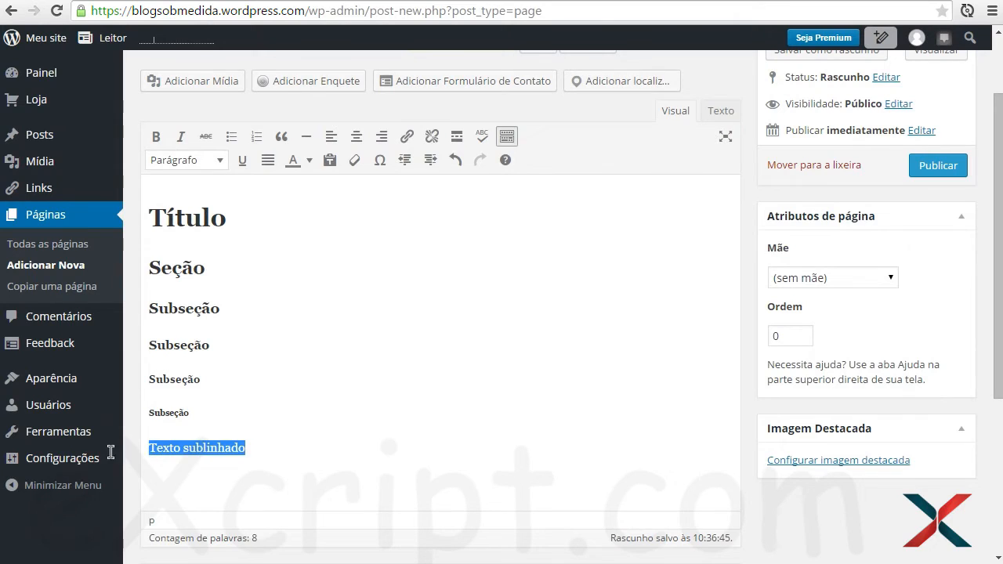
click(244, 162)
click(143, 453)
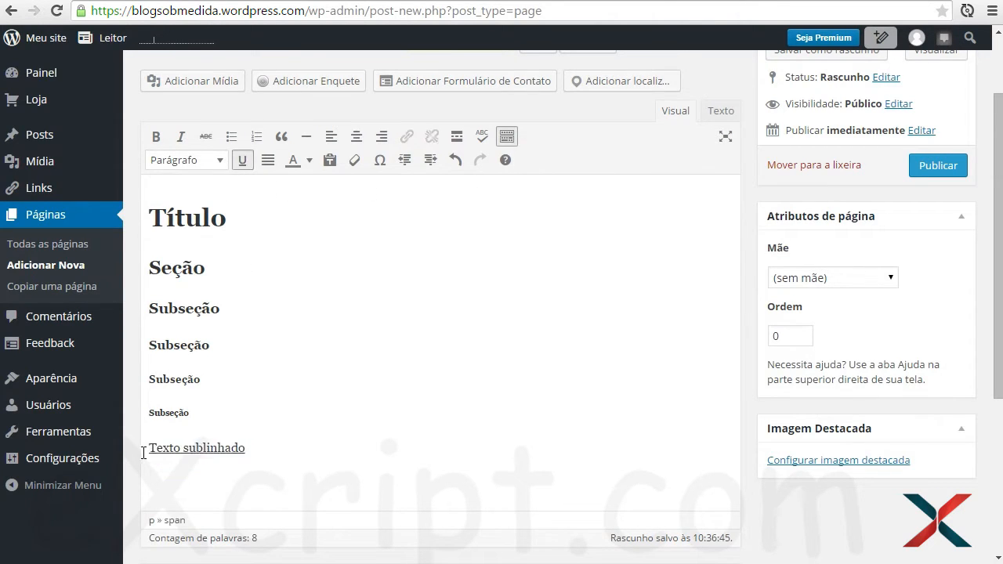
drag(146, 447, 238, 448)
click(271, 442)
Collapse the admin navigation menu and paste the paragraph beginning "Duis aliquet quam" below the underlined text.
click(47, 487)
drag(59, 447, 226, 462)
click(228, 464)
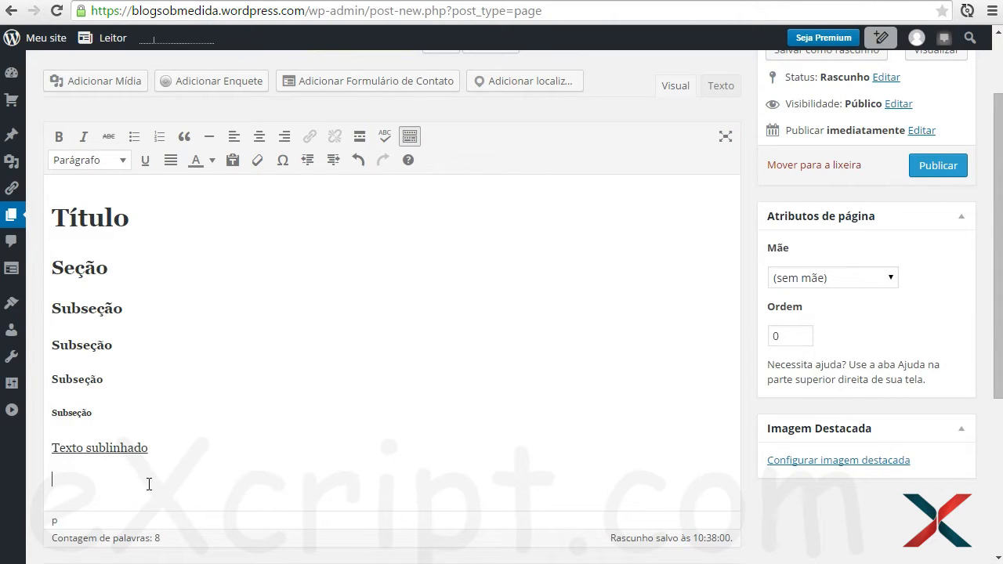
right_click(108, 480)
click(174, 337)
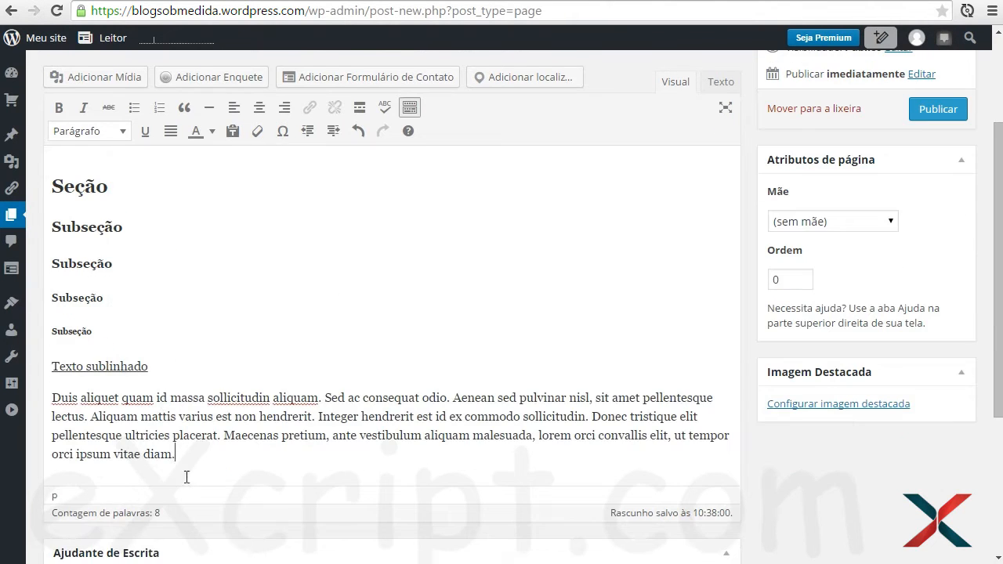
Add an empty line after the "Duis aliquet quam" paragraph and justify that paragraph's text.
drag(194, 451, 41, 405)
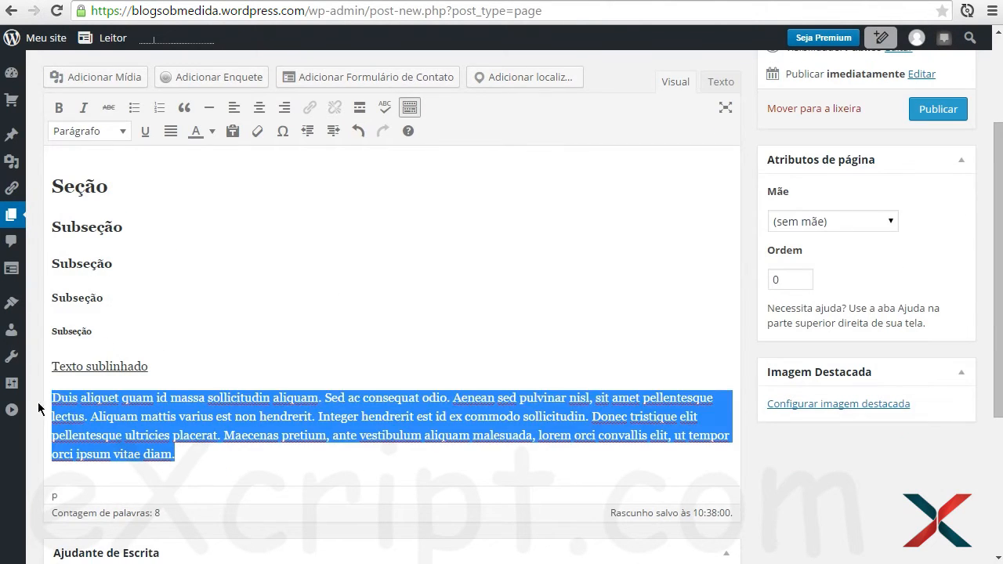
click(218, 458)
key(Return)
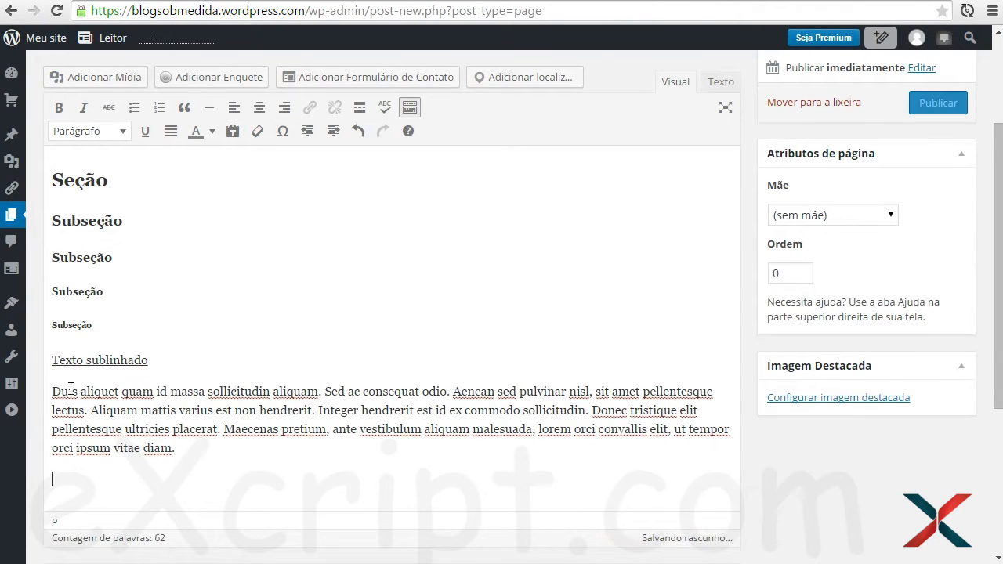
drag(53, 388, 53, 465)
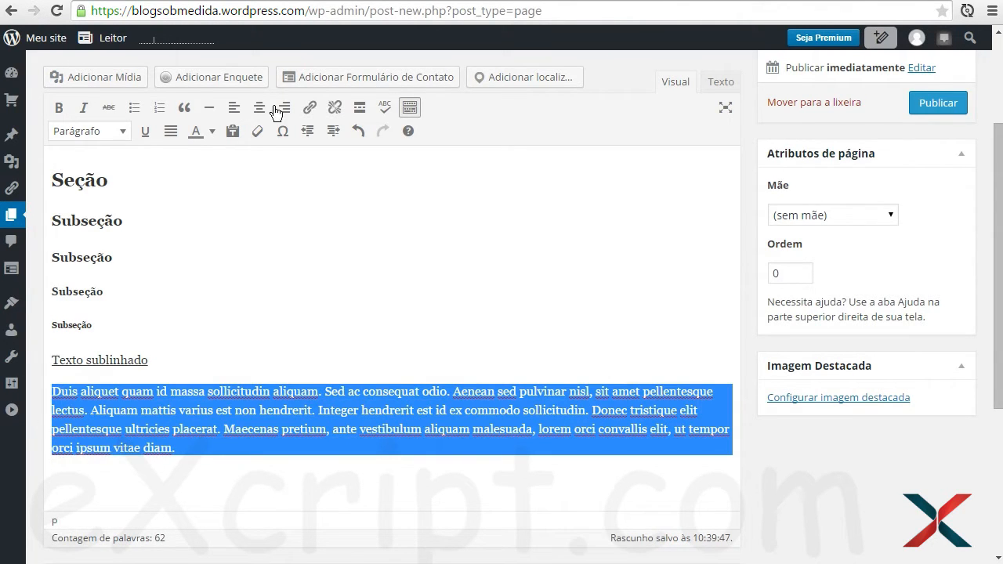
click(172, 132)
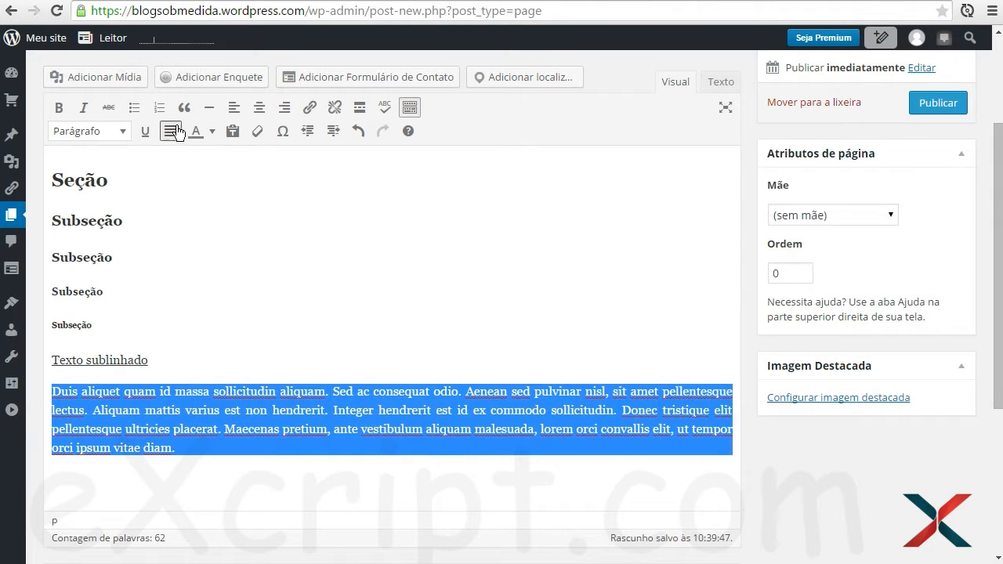
click(49, 390)
drag(47, 411, 42, 462)
click(163, 428)
Color the sentence "Sed ac consequat odio." orange in the justified paragraph.
click(212, 131)
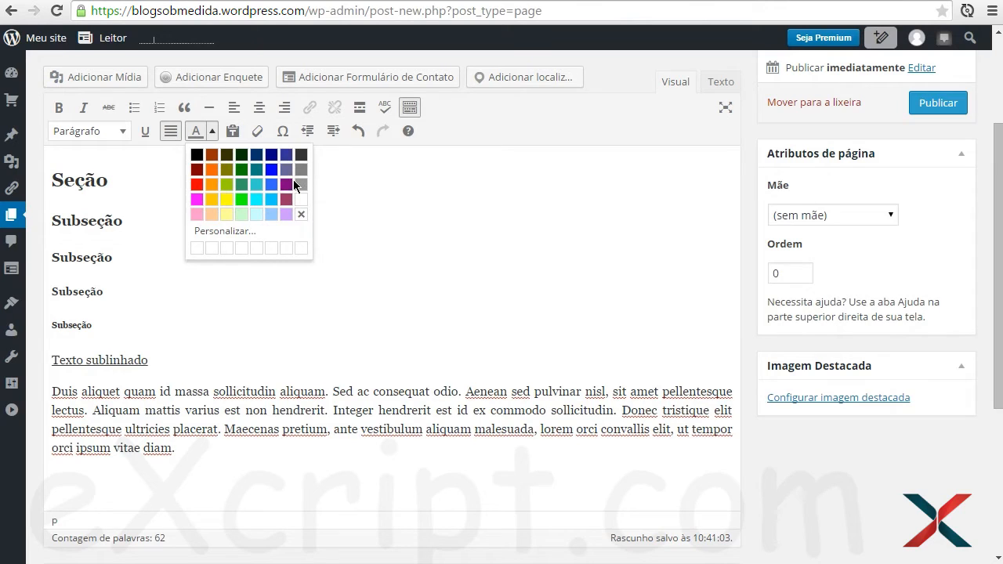
click(437, 436)
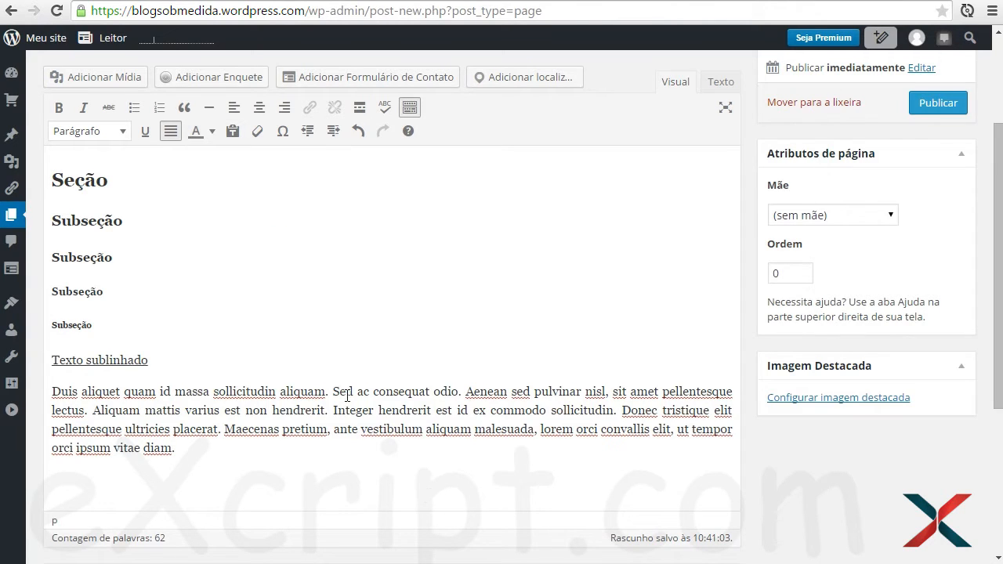
drag(333, 390, 460, 392)
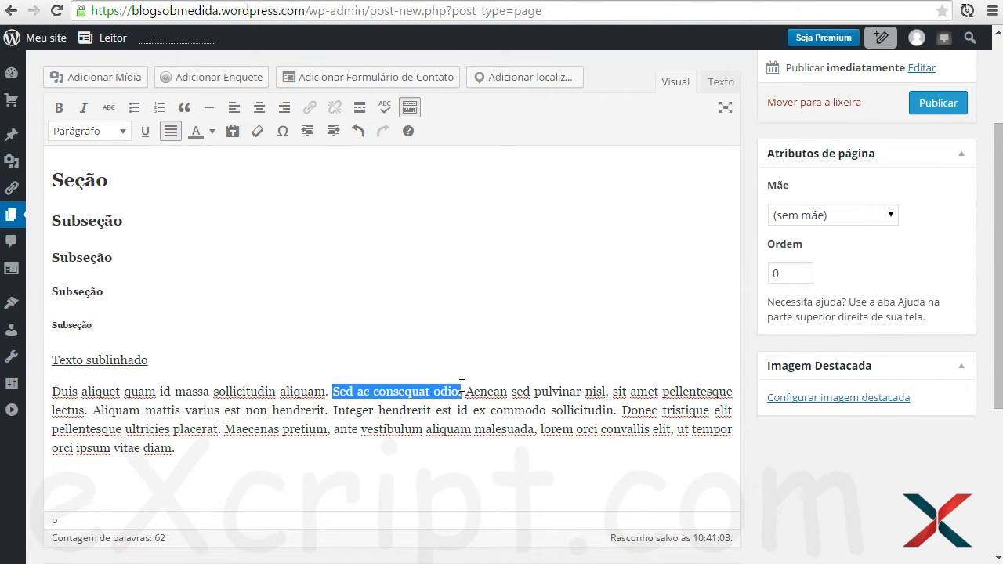
click(215, 132)
click(210, 191)
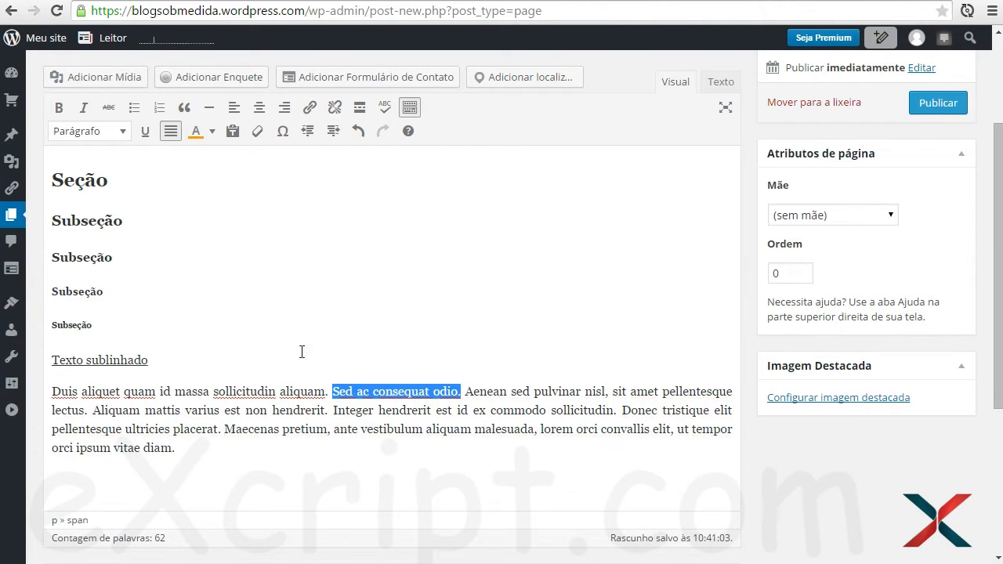
click(482, 408)
drag(335, 390, 404, 394)
click(540, 411)
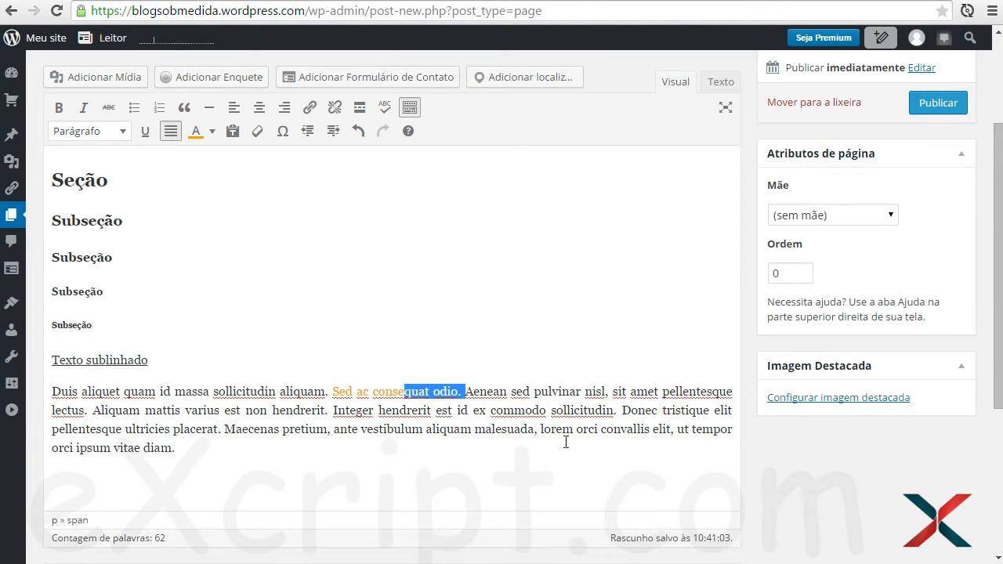
Color the sentence "Integer hendrerit est id ex commodo sollicitudin." light blue in the justified paragraph.
drag(621, 410, 514, 409)
drag(419, 391, 332, 410)
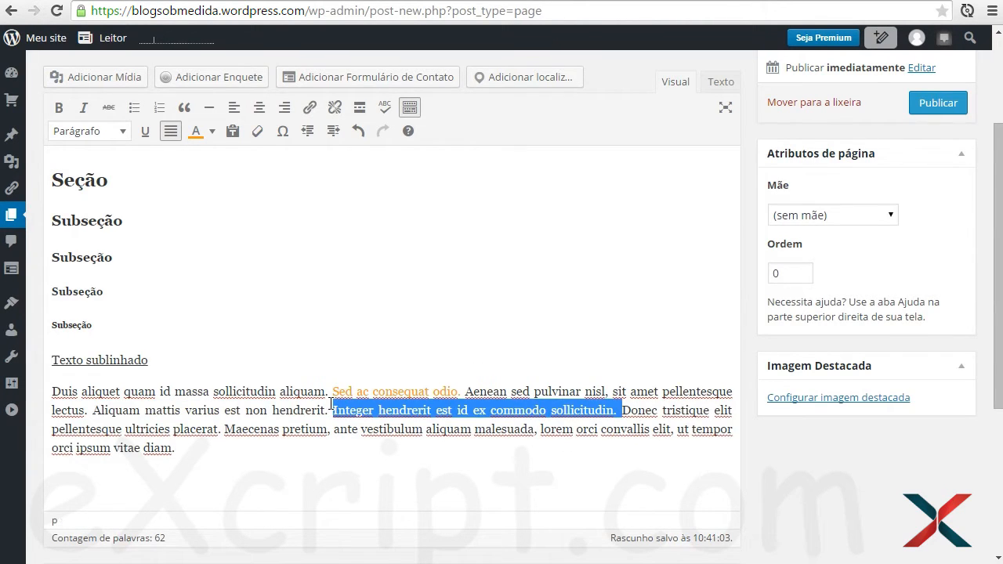
click(212, 130)
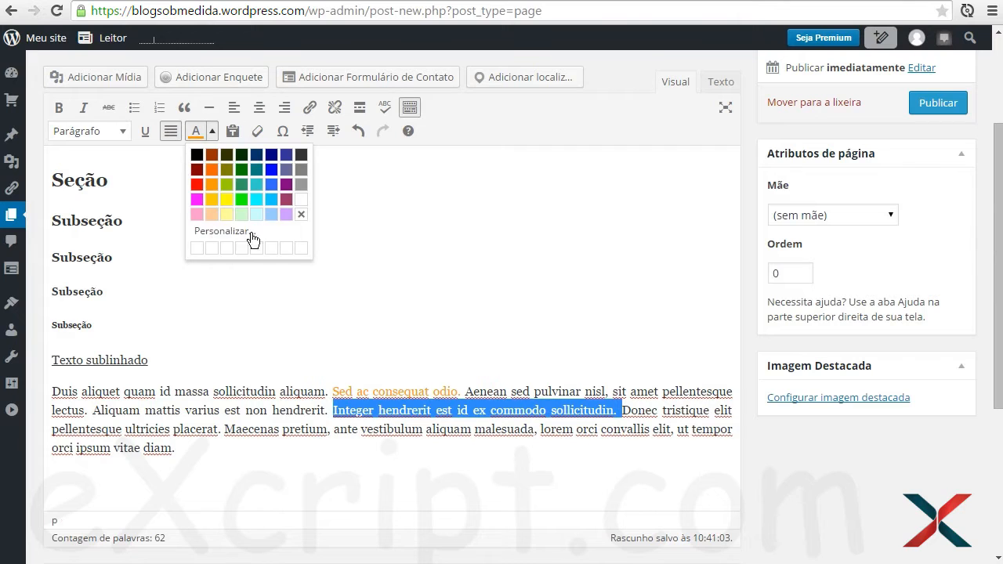
click(271, 199)
click(262, 388)
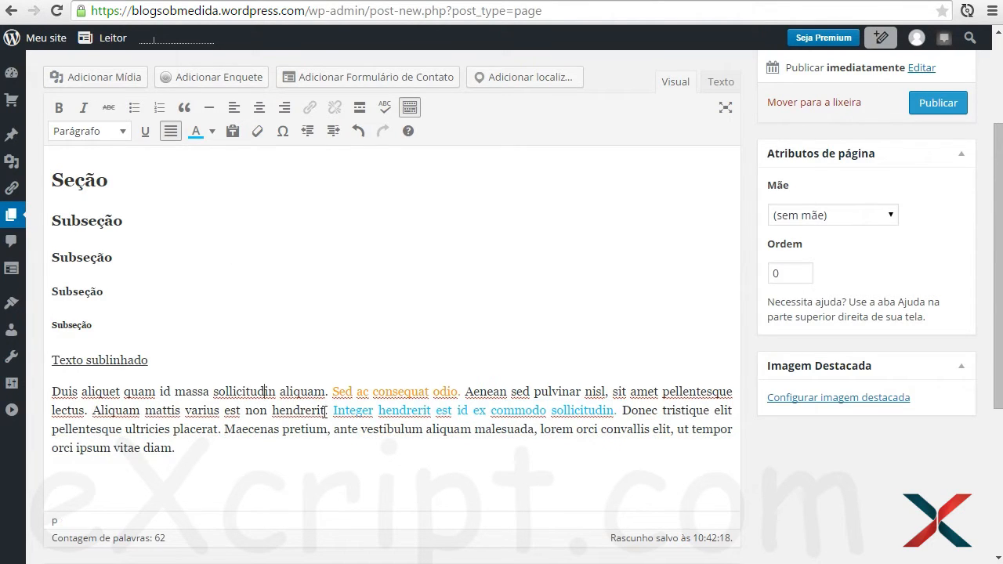
drag(332, 410, 624, 398)
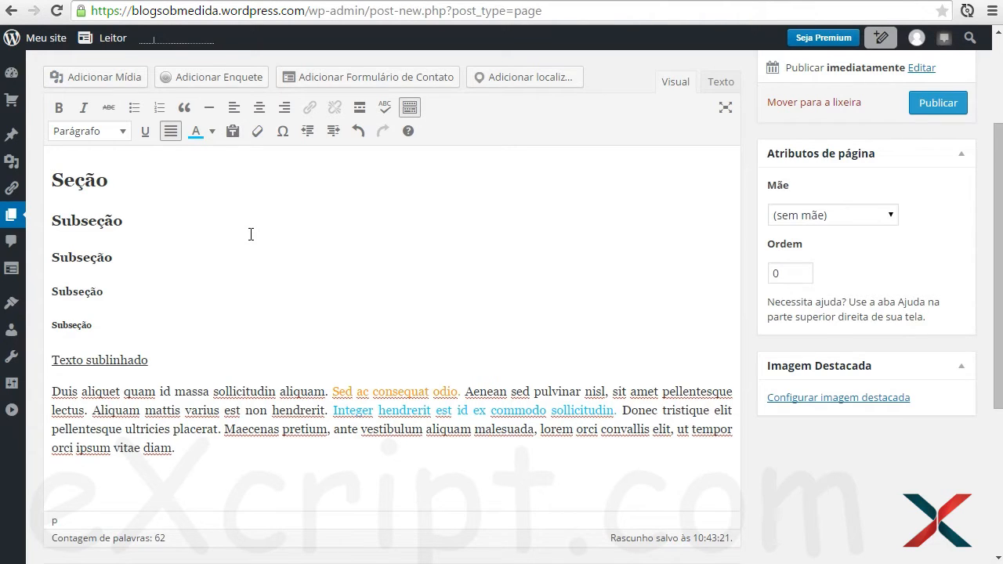
Turn on plain-text pasting, read through its notice about pasted content and Microsoft Word, and dismiss the notice.
click(233, 132)
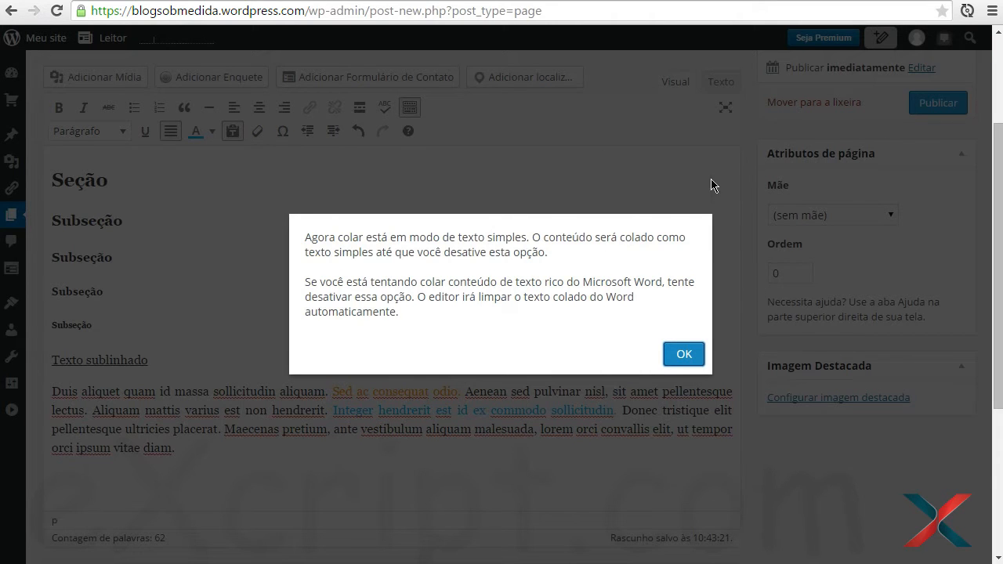
drag(304, 237, 464, 237)
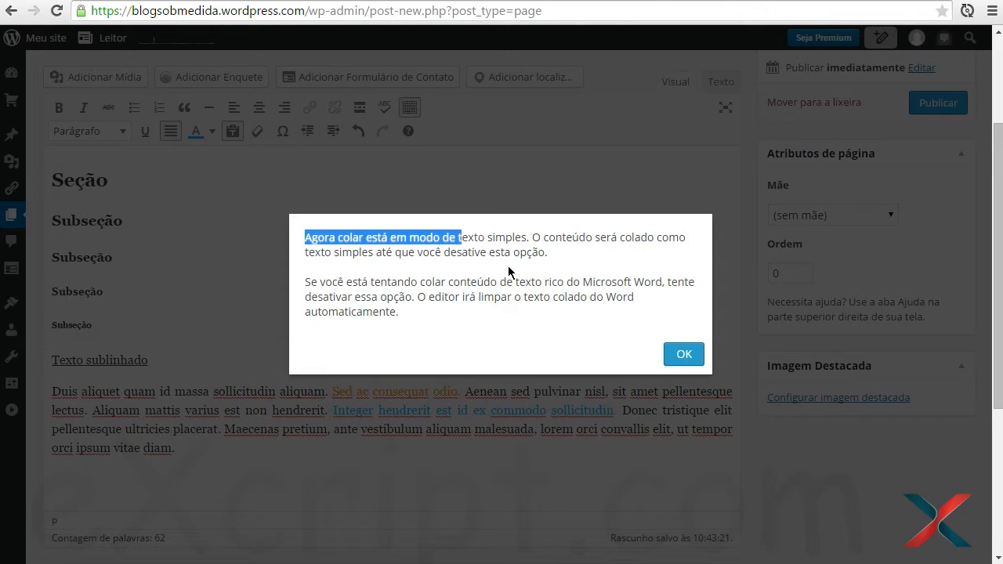
drag(532, 236, 573, 238)
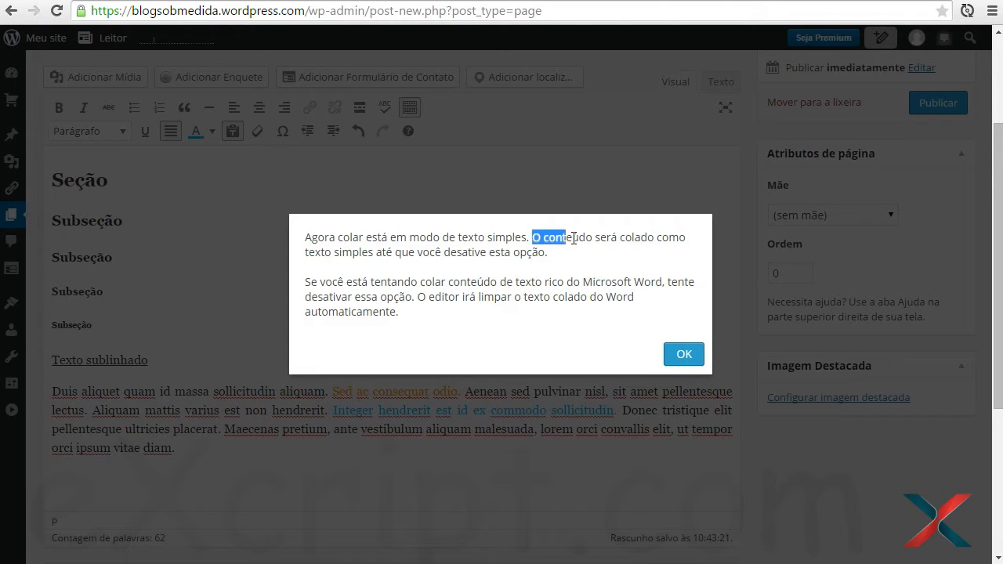
drag(351, 252, 545, 252)
drag(305, 282, 573, 284)
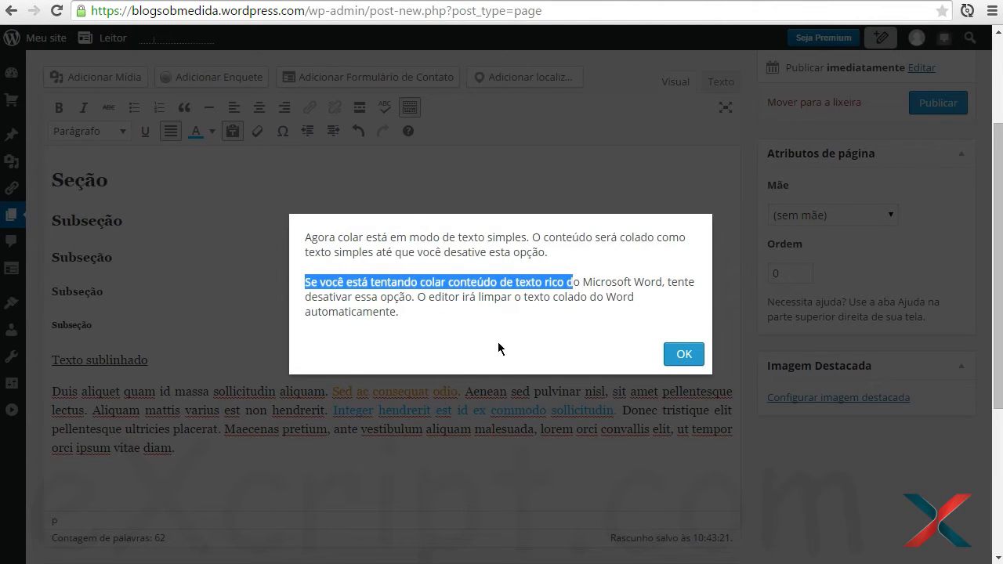
click(579, 329)
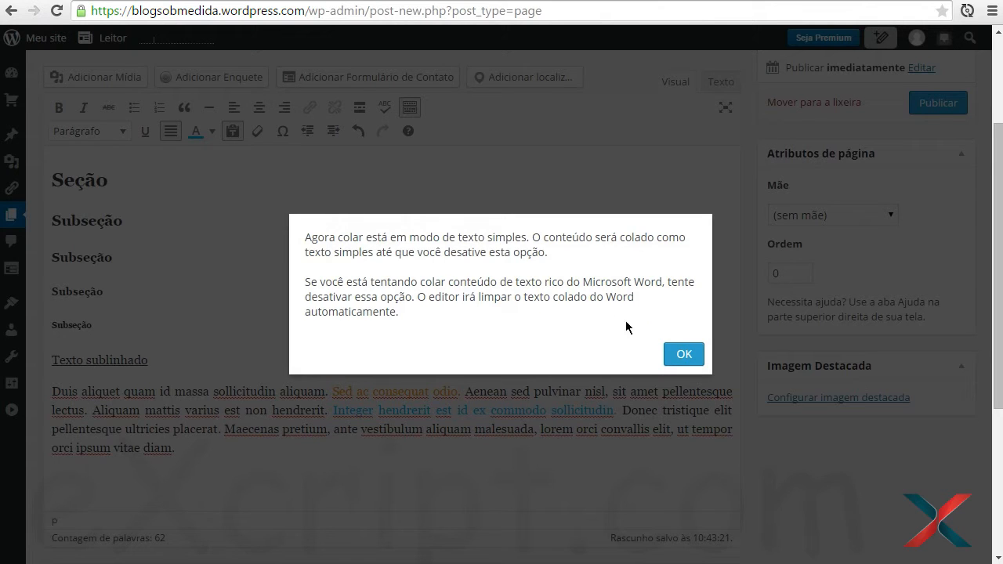
drag(583, 282, 662, 289)
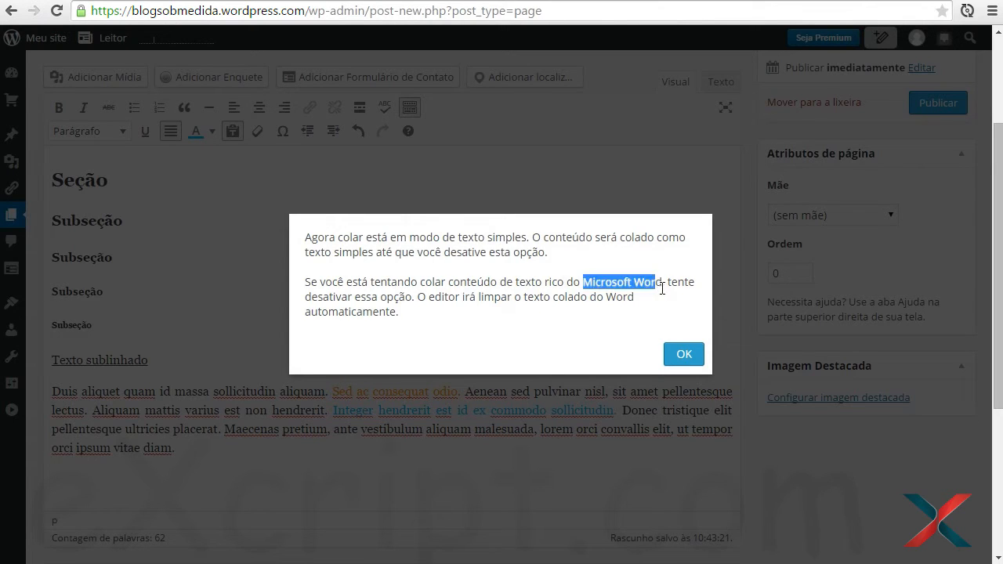
click(683, 354)
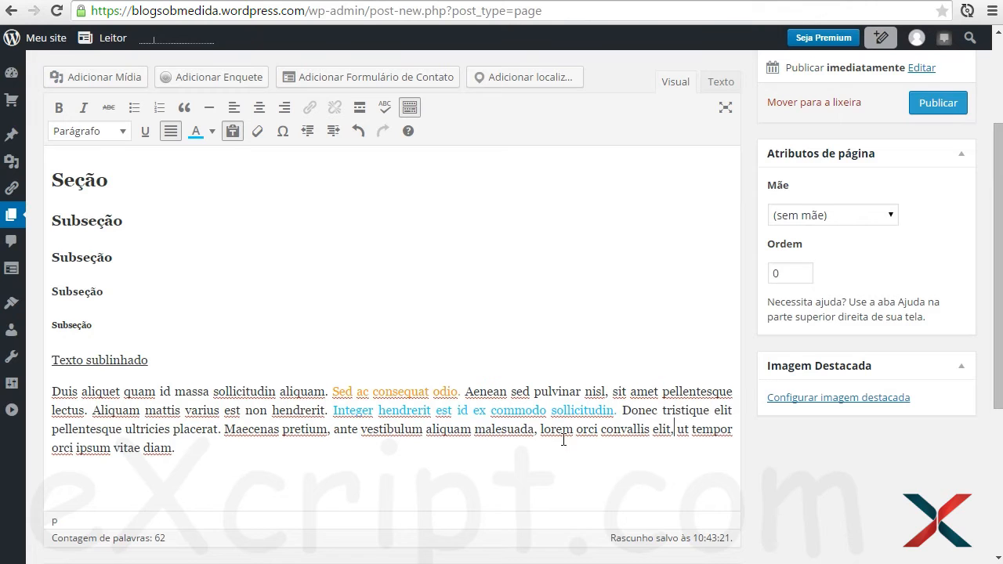
Copy the fragment "uam. Sed ac consequat odio. Aen" and paste it as plain text below the justified paragraph for comparison with the original.
click(233, 133)
drag(301, 390, 495, 401)
key(ctrl+c)
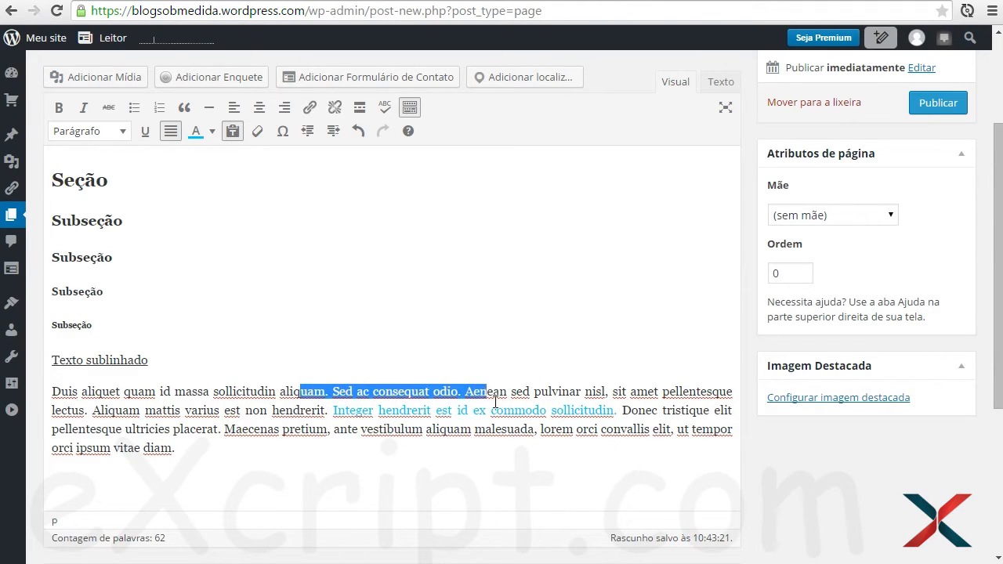
click(424, 498)
key(ctrl+v)
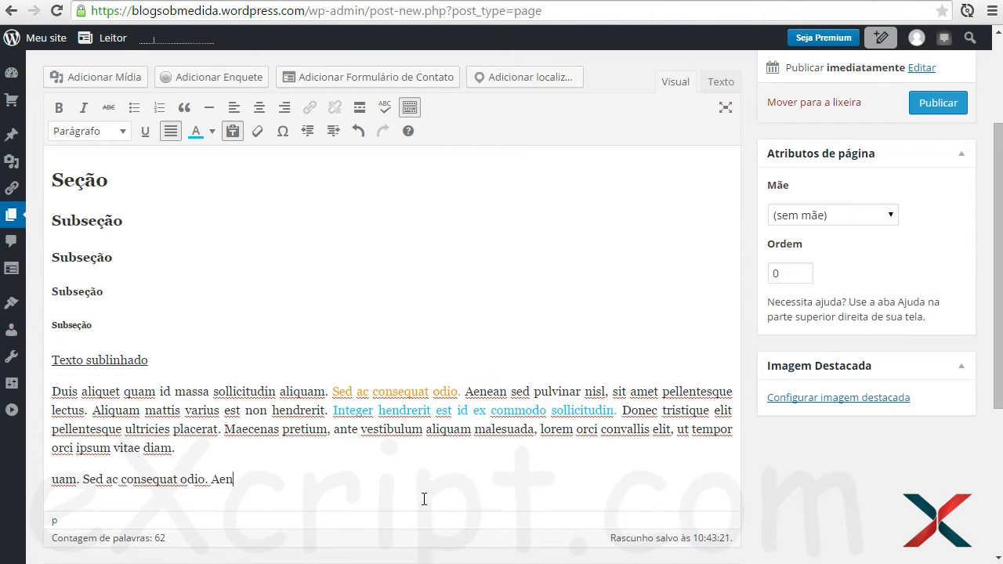
drag(266, 477, 18, 483)
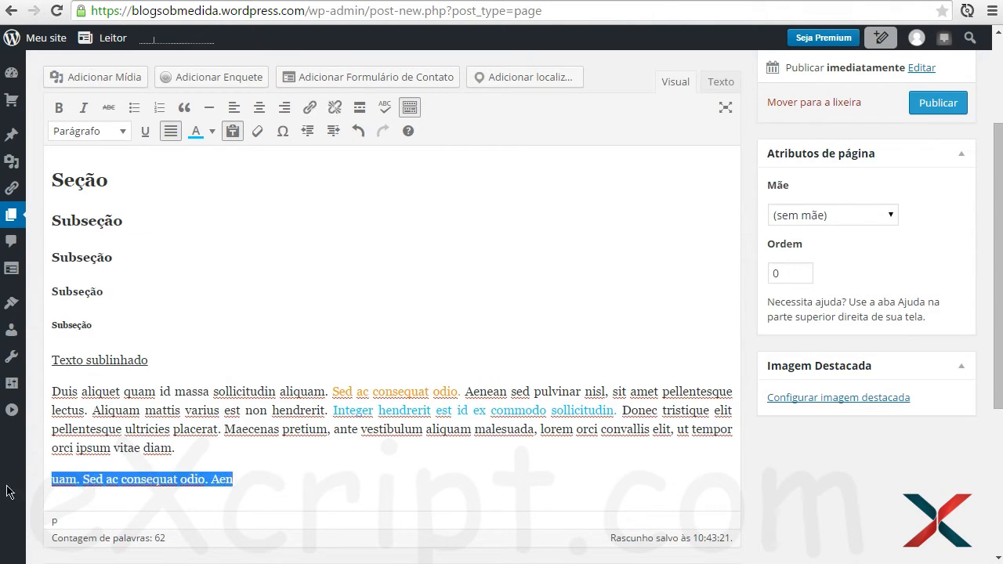
drag(478, 392, 300, 392)
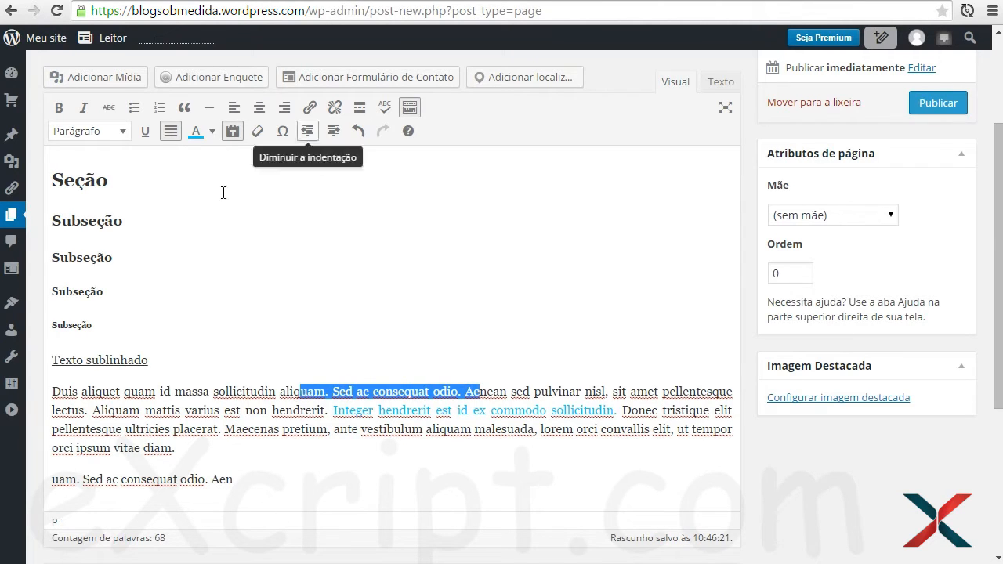
Delete the plain-text fragment below the justified paragraph and turn off plain-text pasting.
click(235, 132)
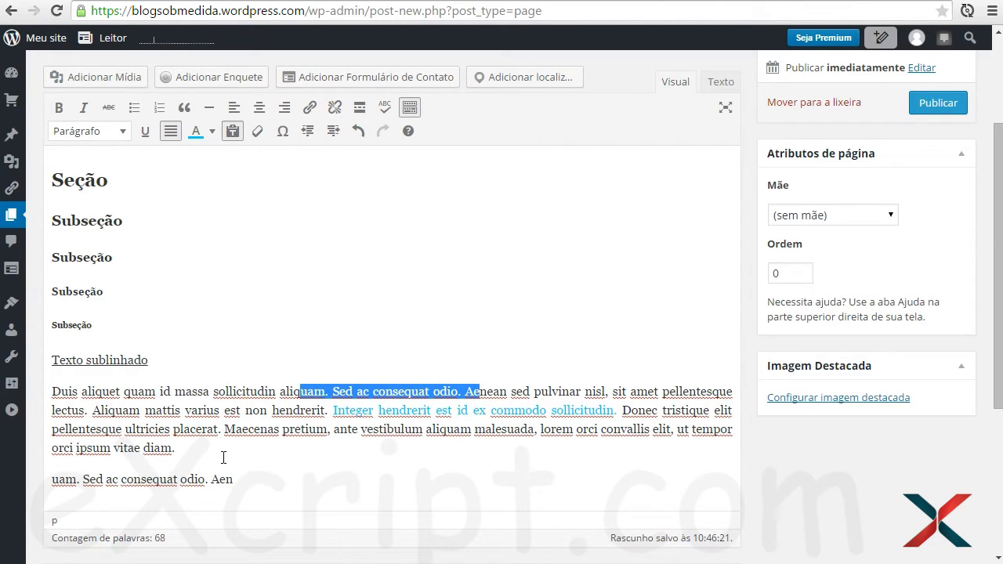
drag(268, 485, 47, 479)
key(BackSpace)
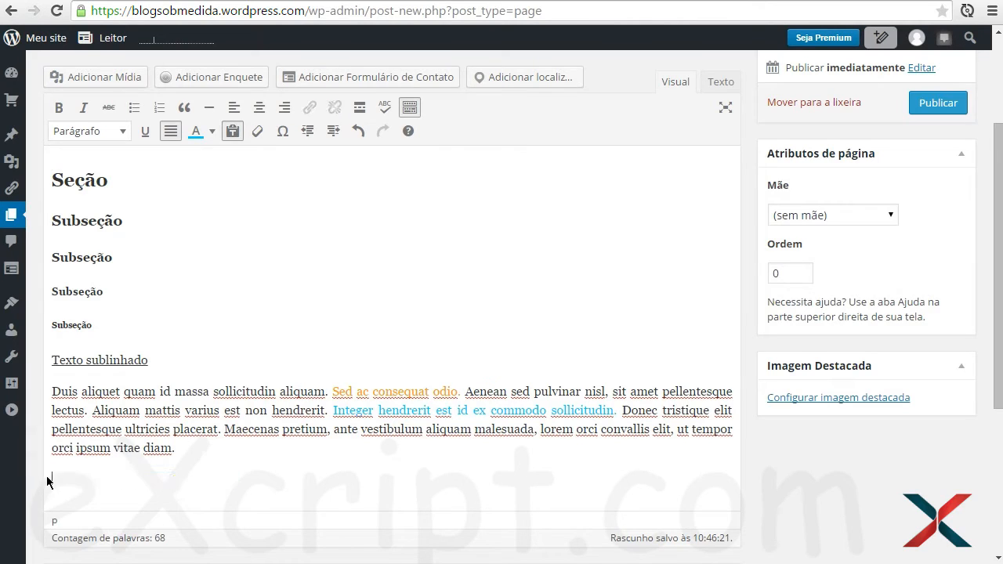
click(232, 131)
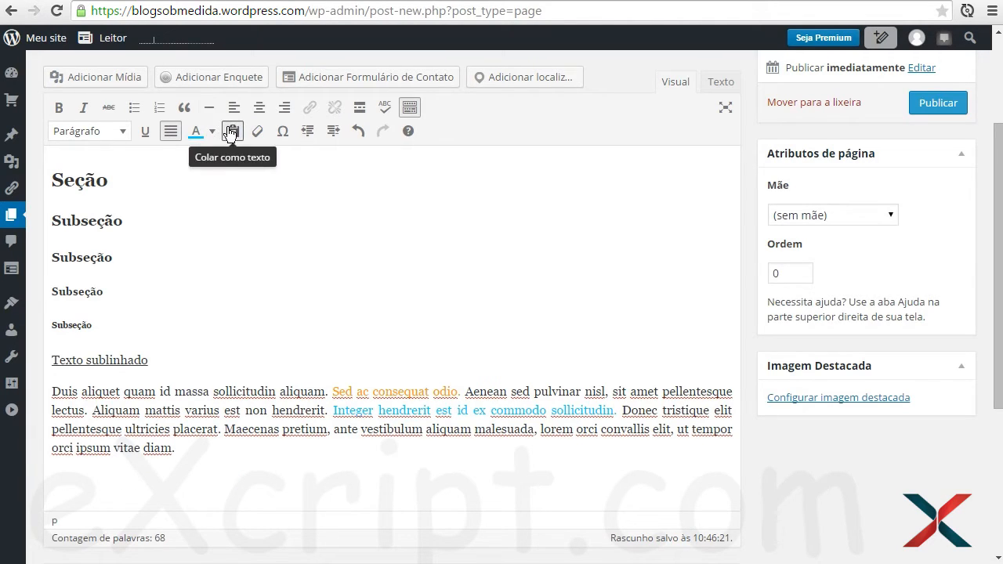
Paste a copy of "m. Sed ac consequat odio. Aen" with its formatting below the justified paragraph and select the pasted fragment.
drag(313, 391, 491, 390)
key(ctrl+c)
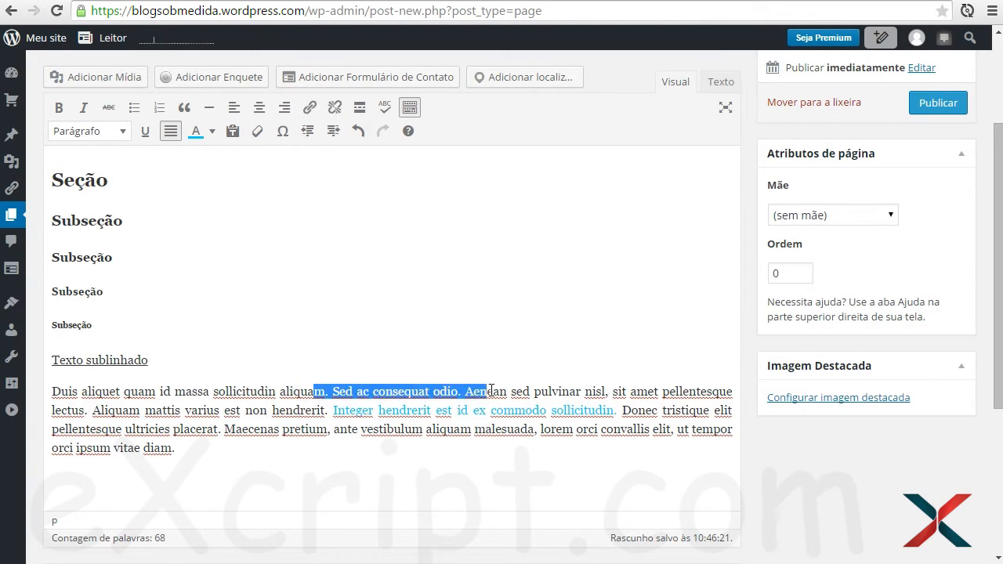
click(283, 500)
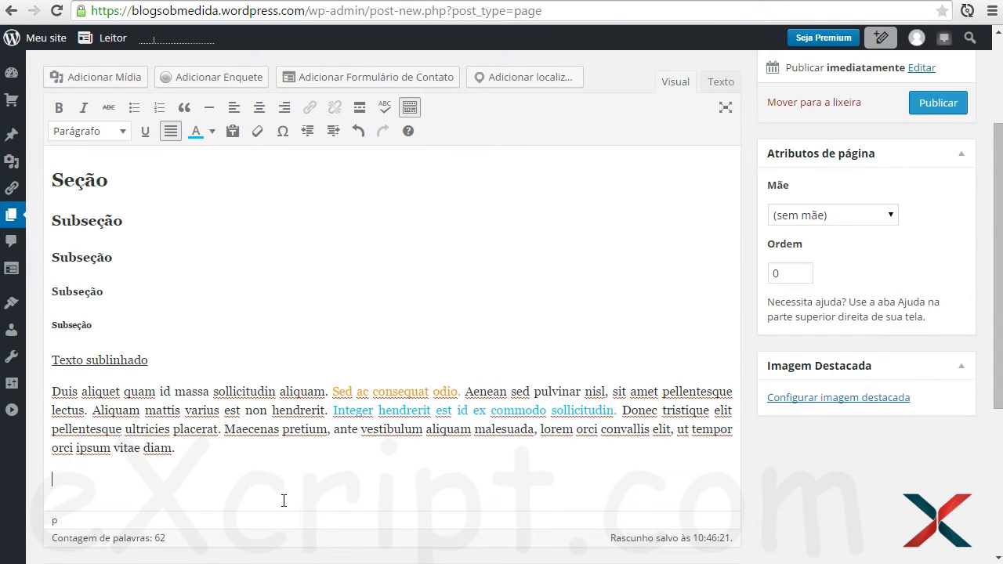
key(ctrl+v)
click(272, 408)
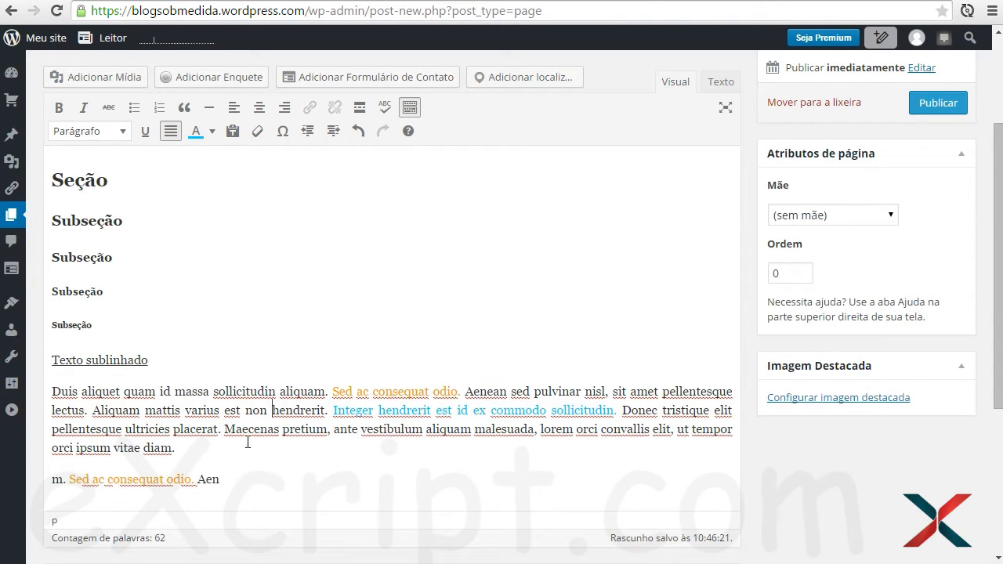
drag(53, 478, 293, 488)
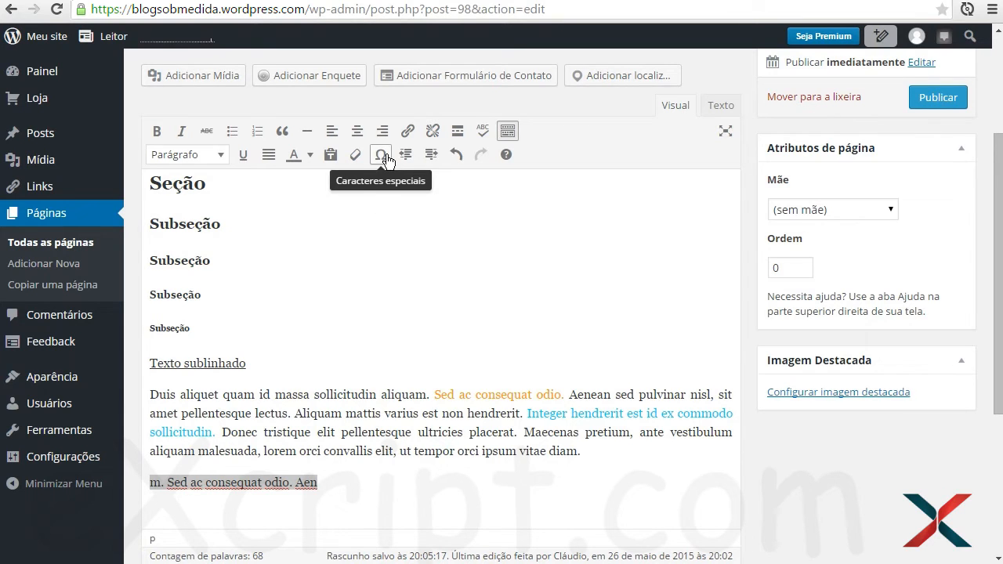
Replace the selected fragment with the special character ë, and undo that insertion.
click(384, 160)
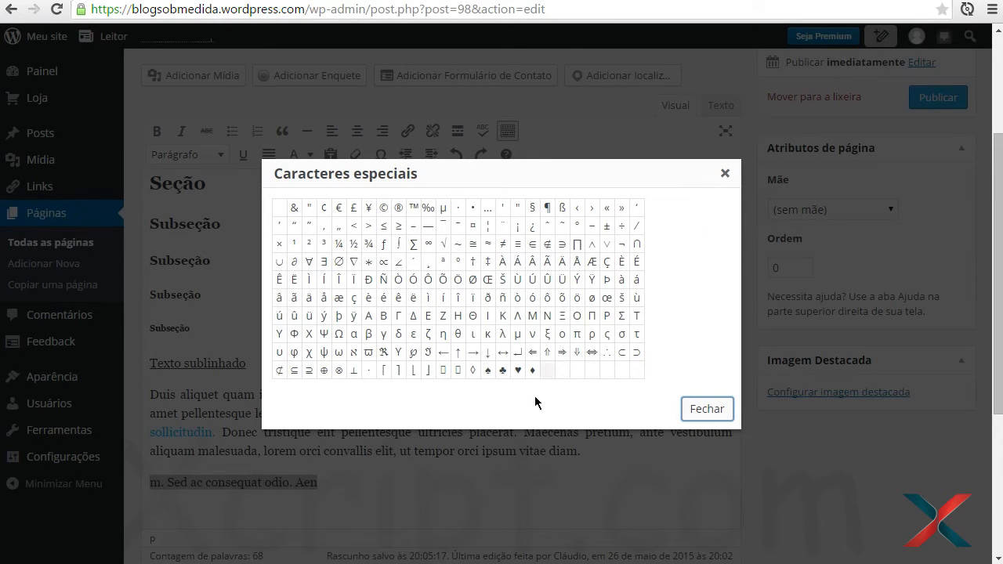
click(414, 302)
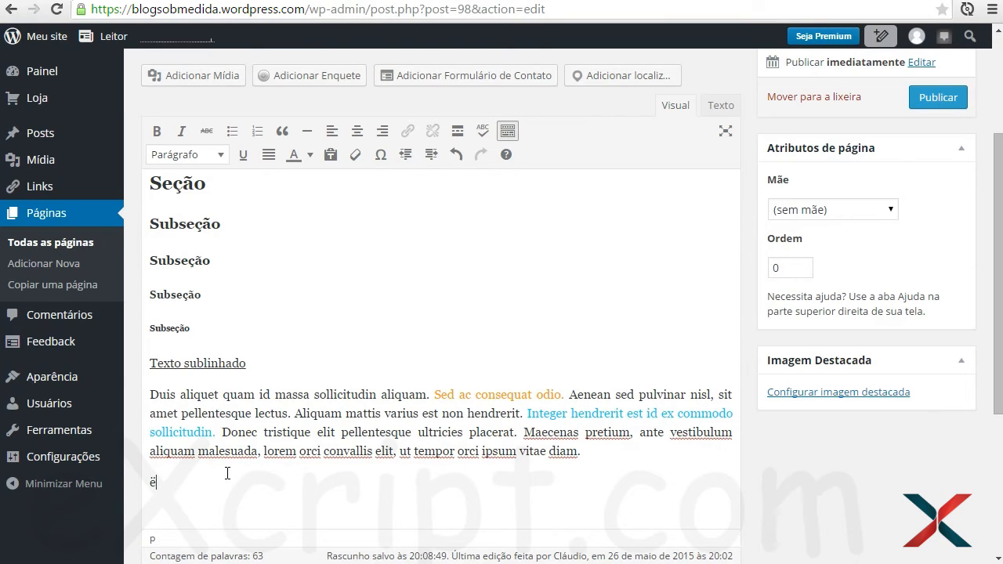
key(ctrl+z)
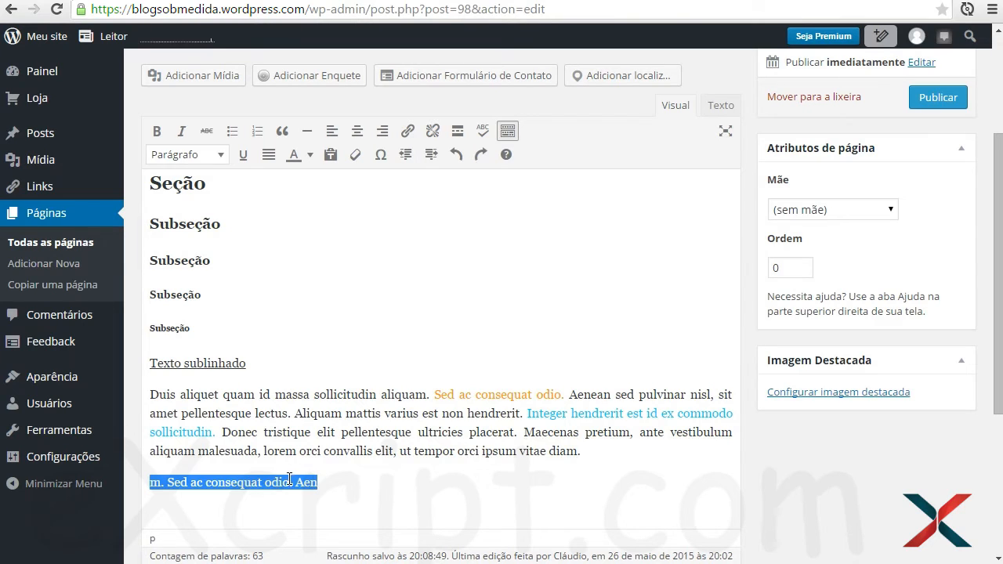
click(403, 480)
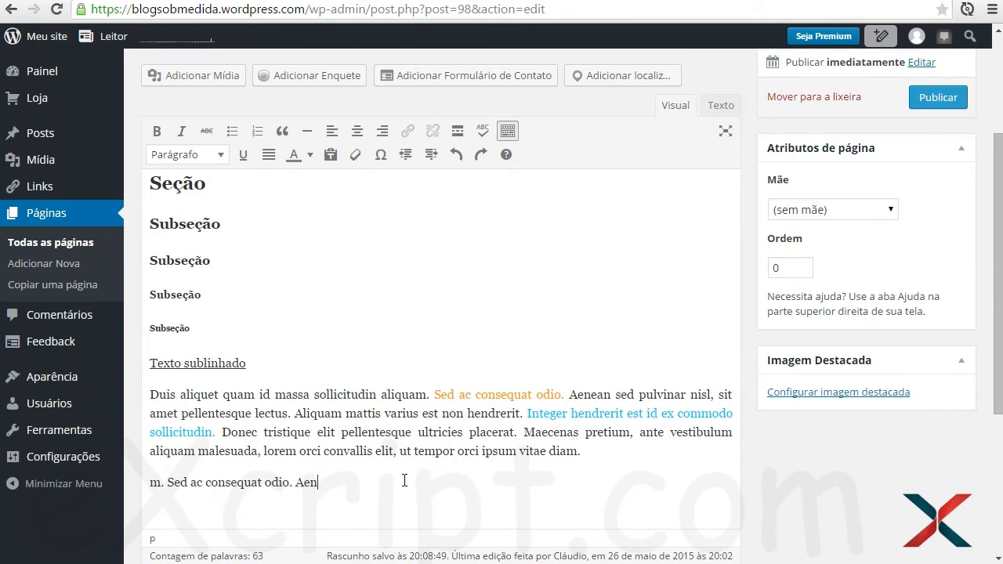
Insert the special character Ñ on its own line below the "m. Sed ac consequat odio. Aen" fragment.
scroll(431, 474, down, 2)
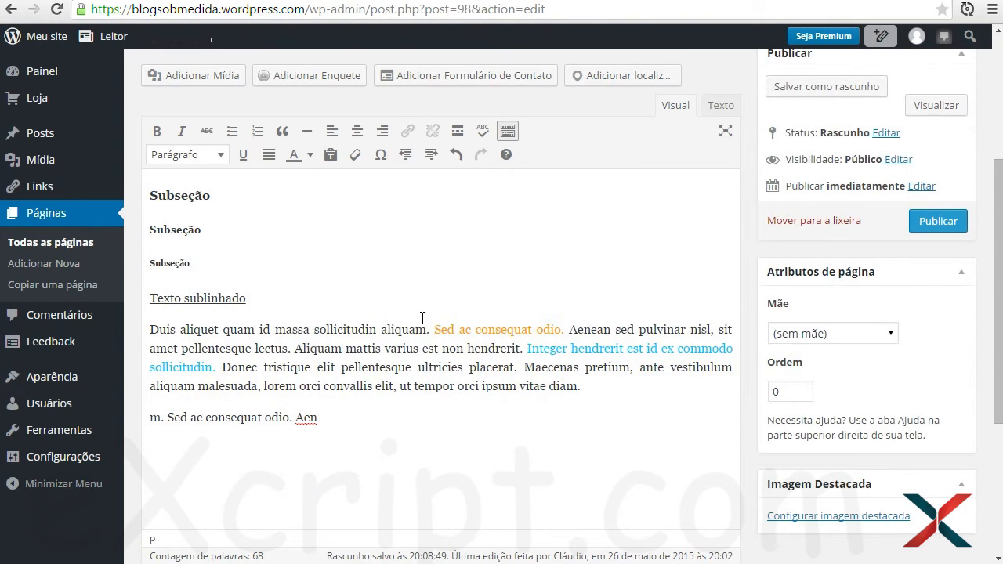
click(380, 154)
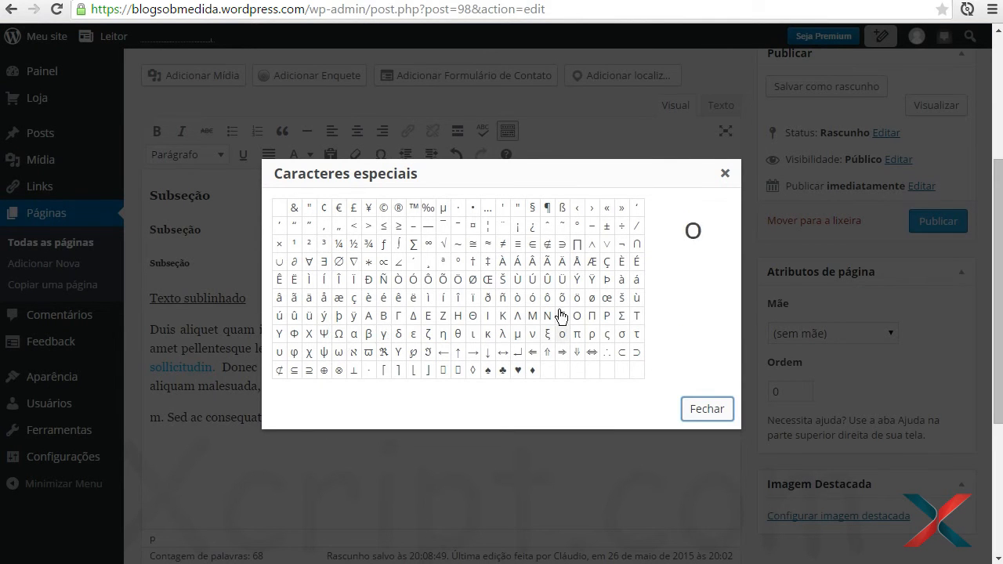
click(383, 280)
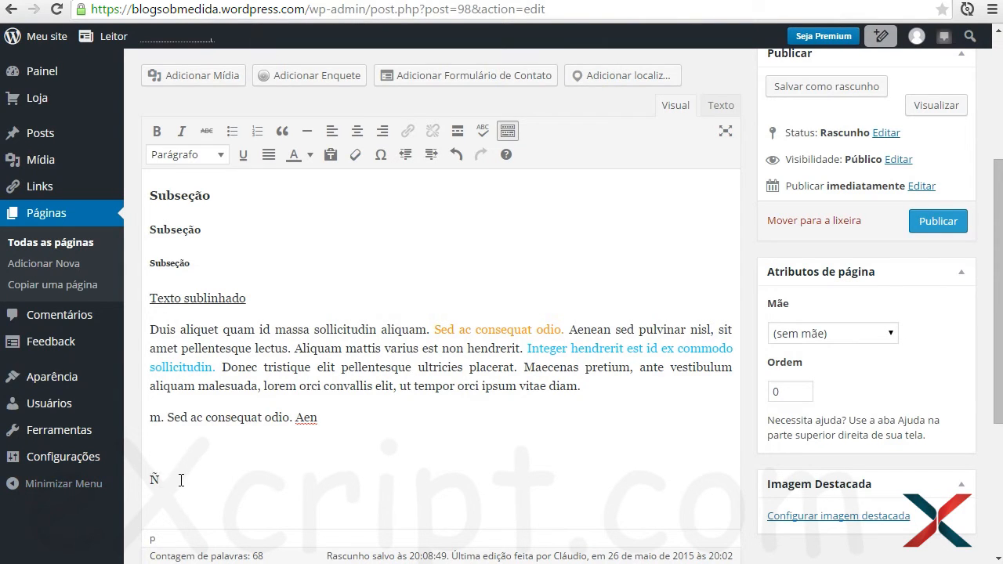
drag(161, 478, 123, 480)
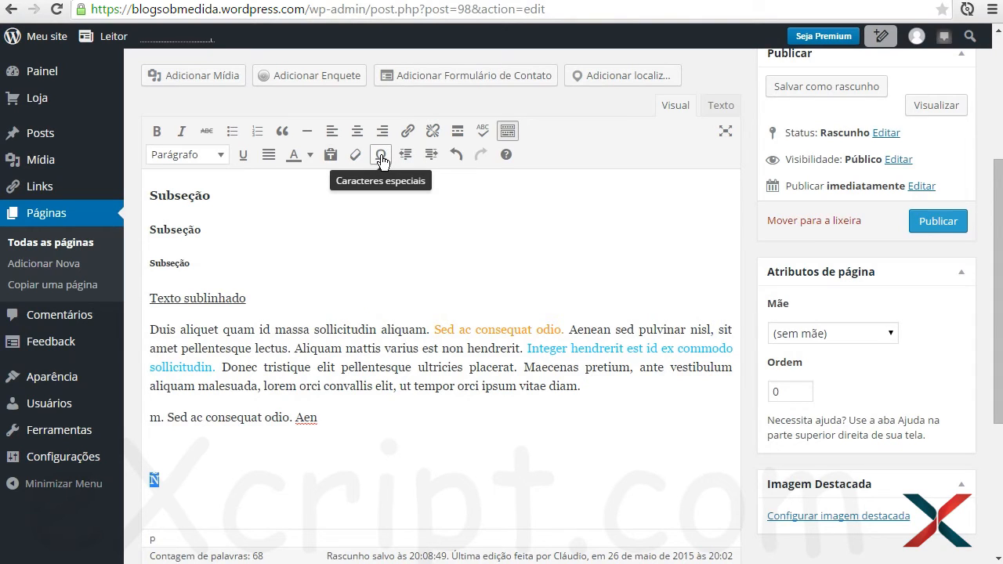
Add empty lines below the Ñ and paste a copy of the text from "Donec tristique" to "vitae diam." there.
click(264, 487)
key(Return)
key(Return)
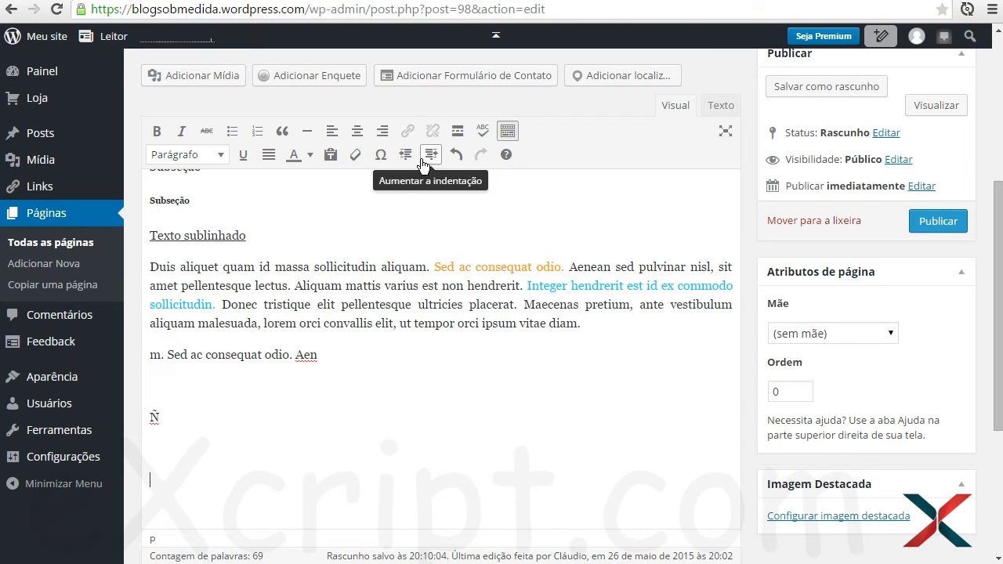
drag(221, 305, 607, 326)
key(ctrl+c)
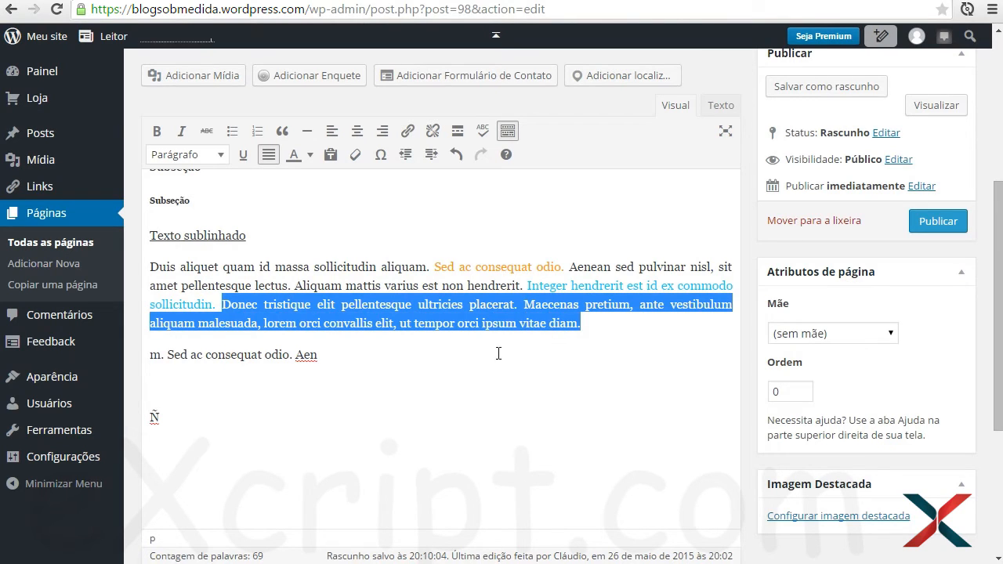
click(279, 453)
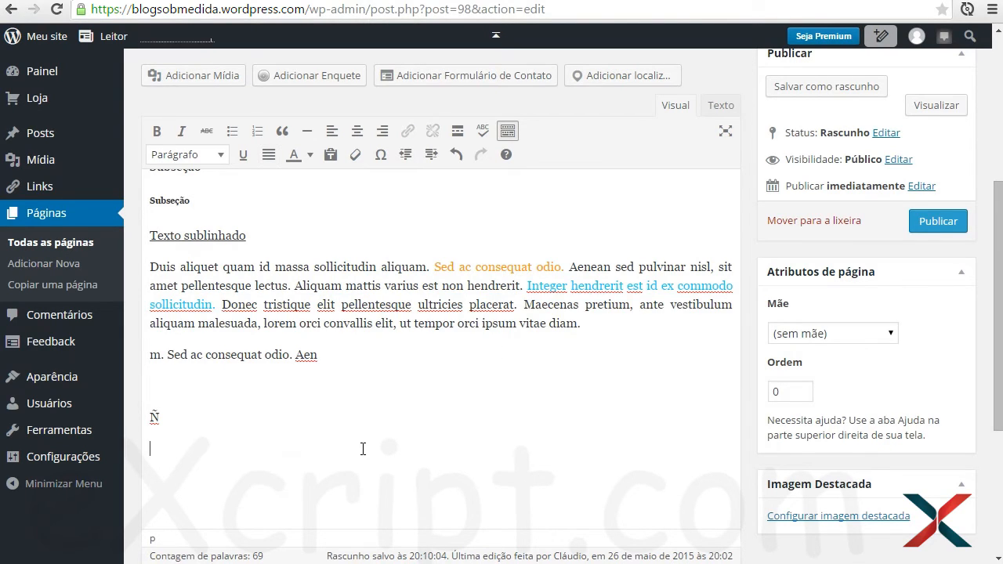
key(ctrl+v)
drag(535, 448, 150, 429)
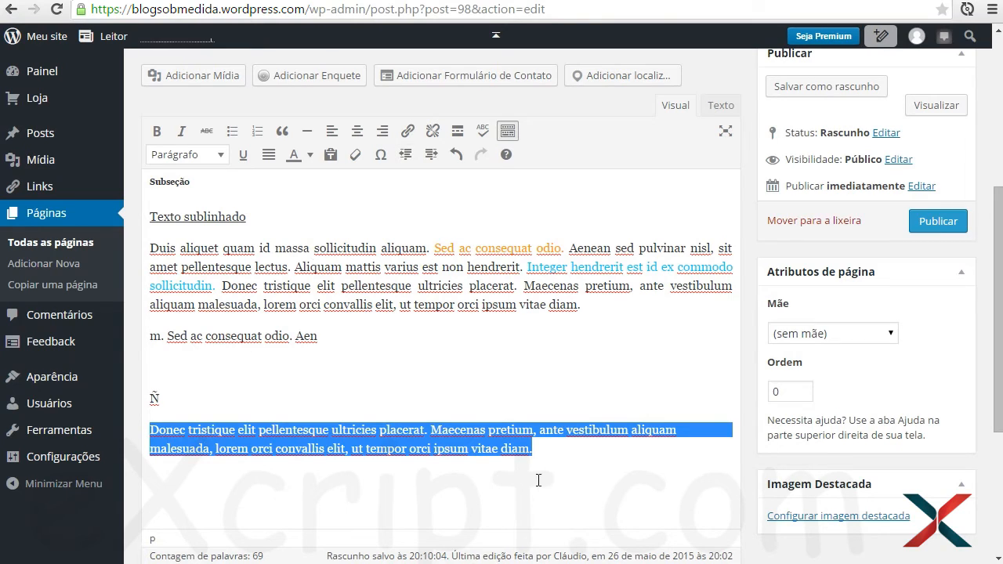
Increase the indentation of the pasted "Donec tristique" paragraph below the Ñ by one level, and decrease it back by one level.
click(421, 406)
drag(149, 429, 540, 448)
click(409, 158)
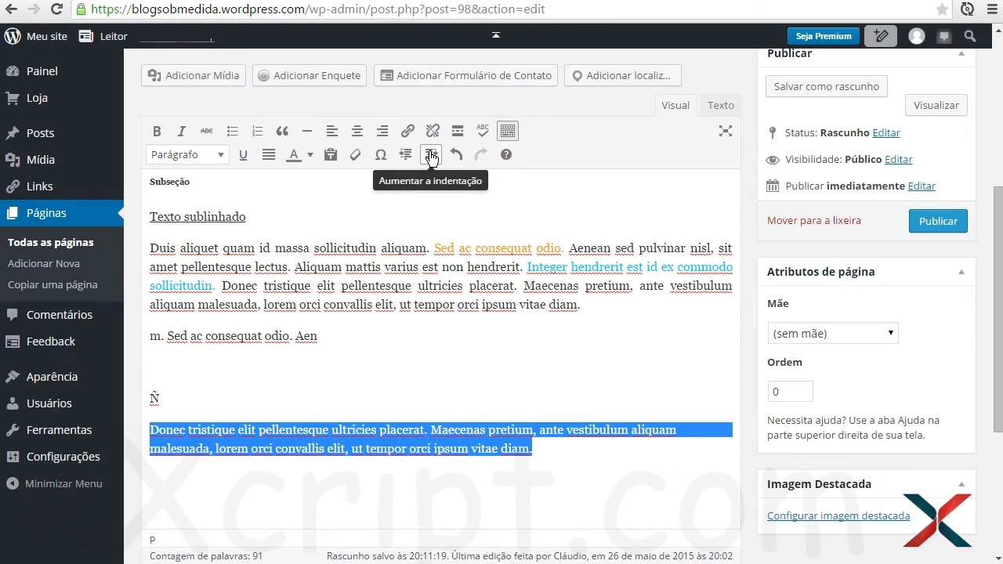
click(432, 156)
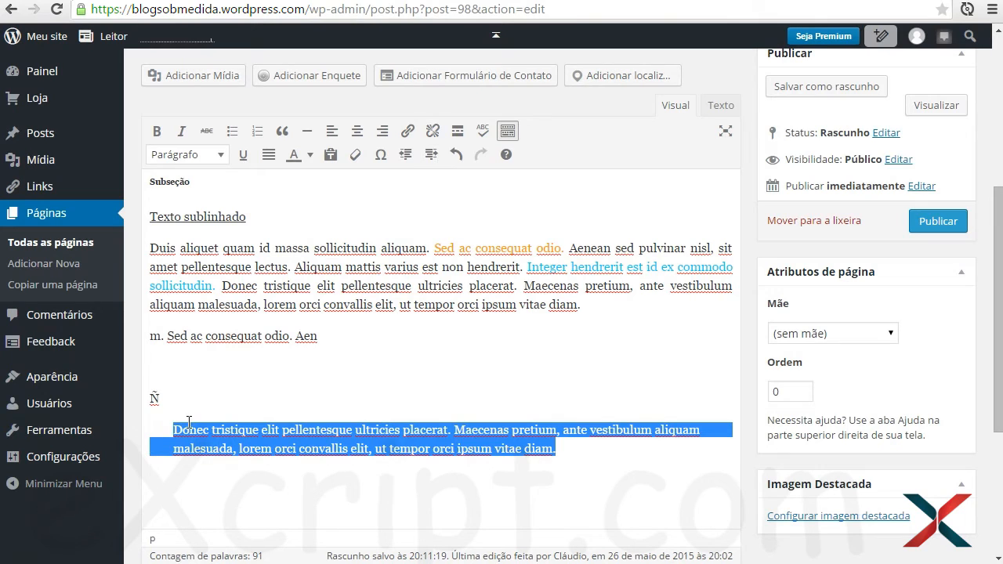
drag(178, 400, 134, 274)
click(150, 440)
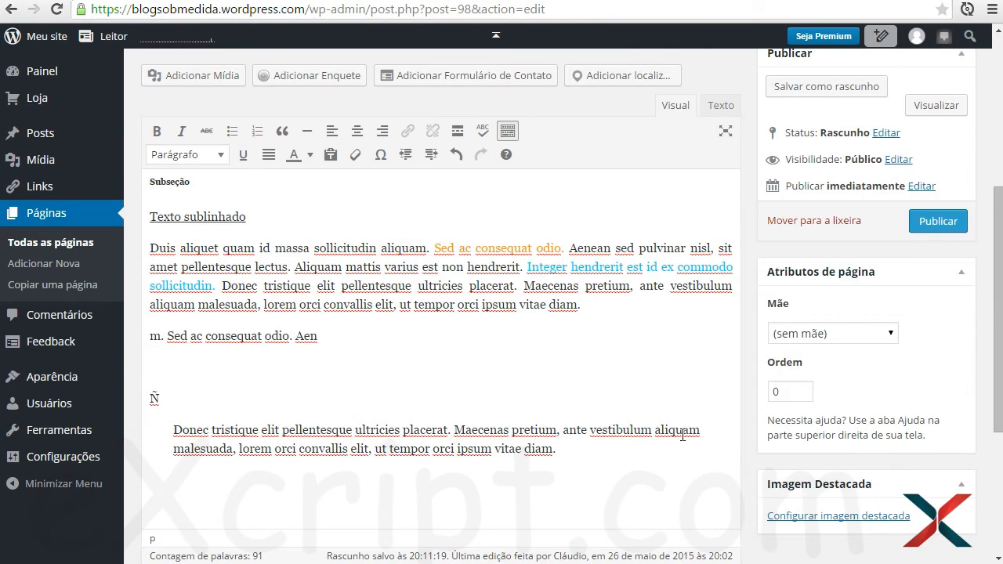
click(405, 156)
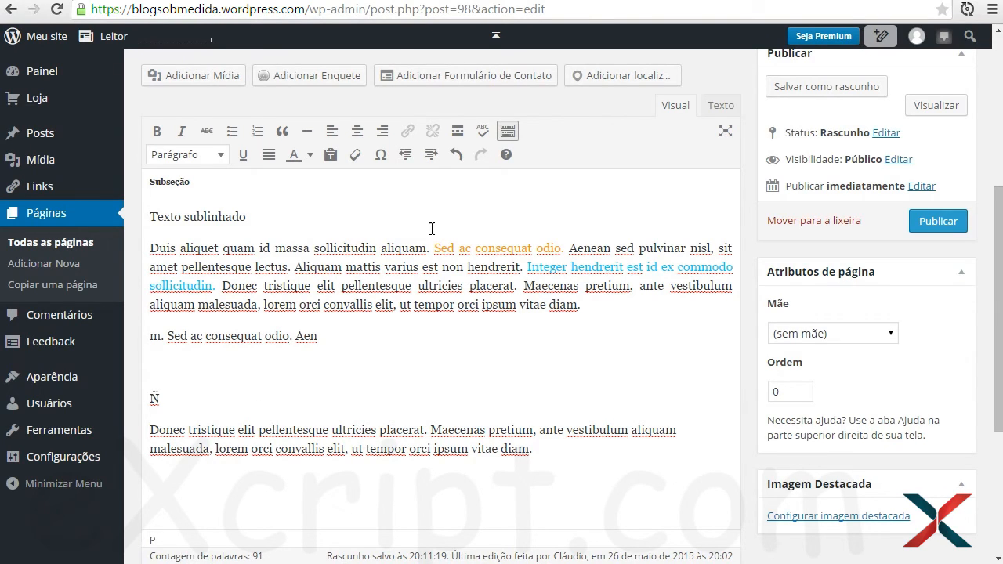
Increase the indentation of the "Donec tristique" paragraph below the Ñ by three levels.
click(431, 156)
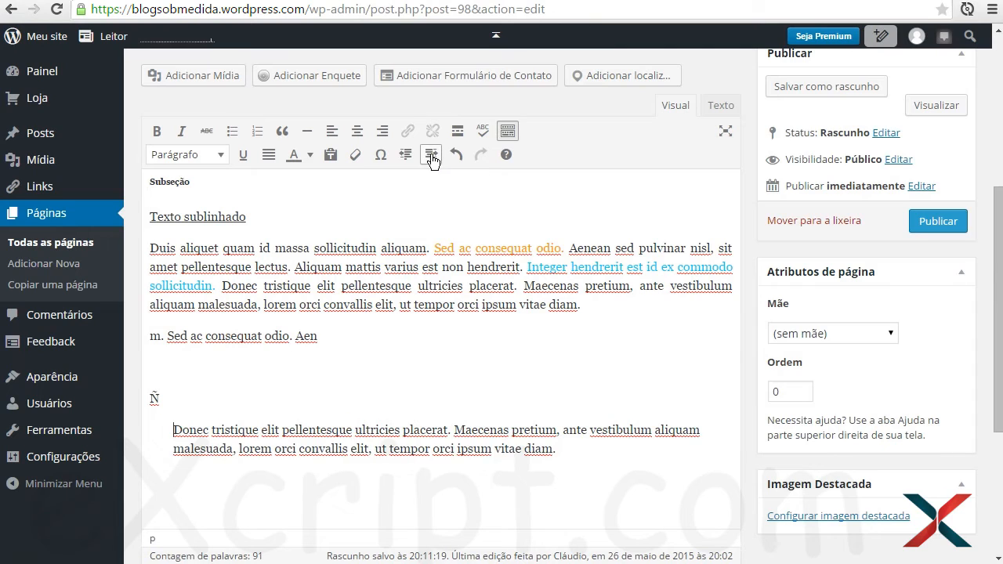
click(430, 156)
click(431, 155)
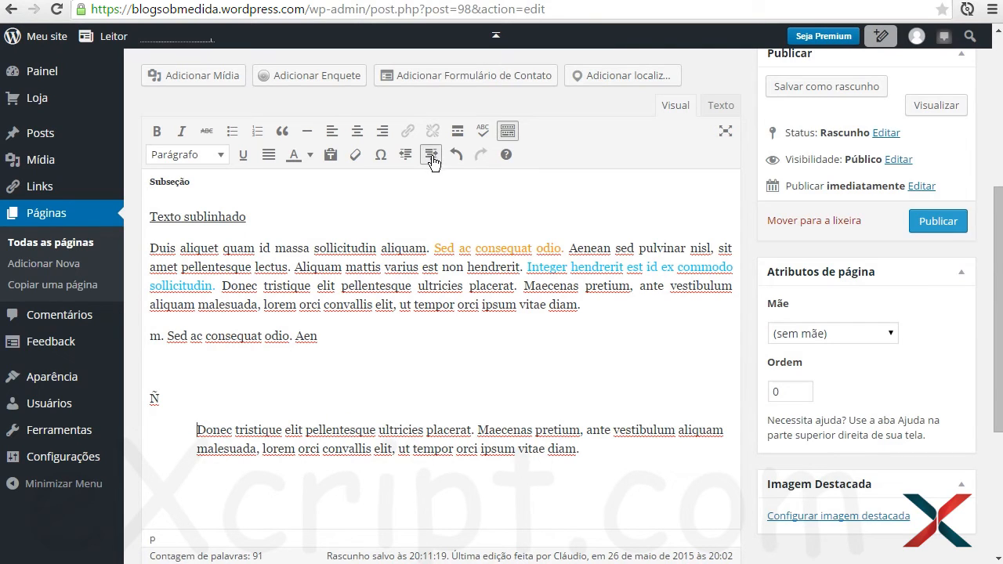
drag(222, 429, 656, 446)
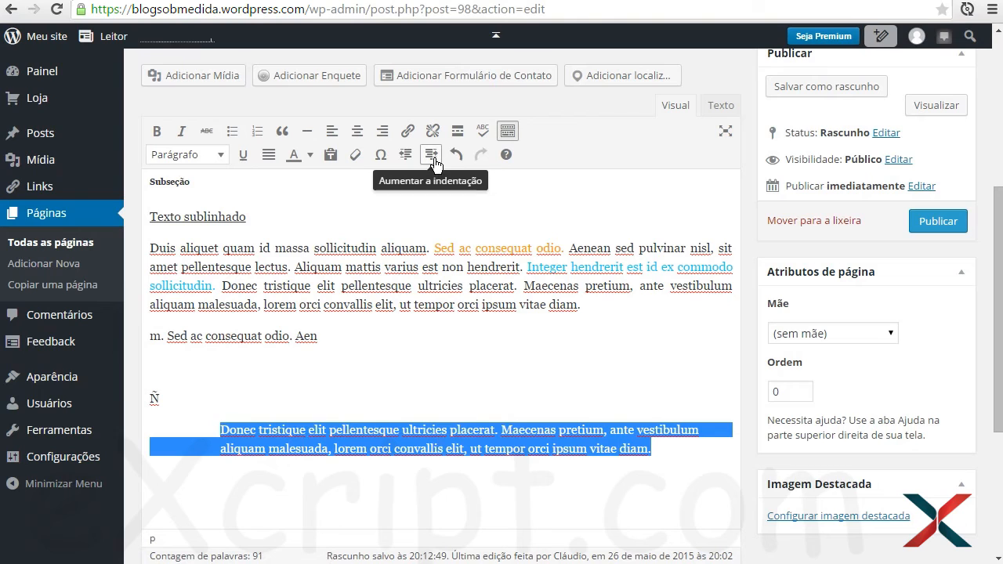
click(457, 199)
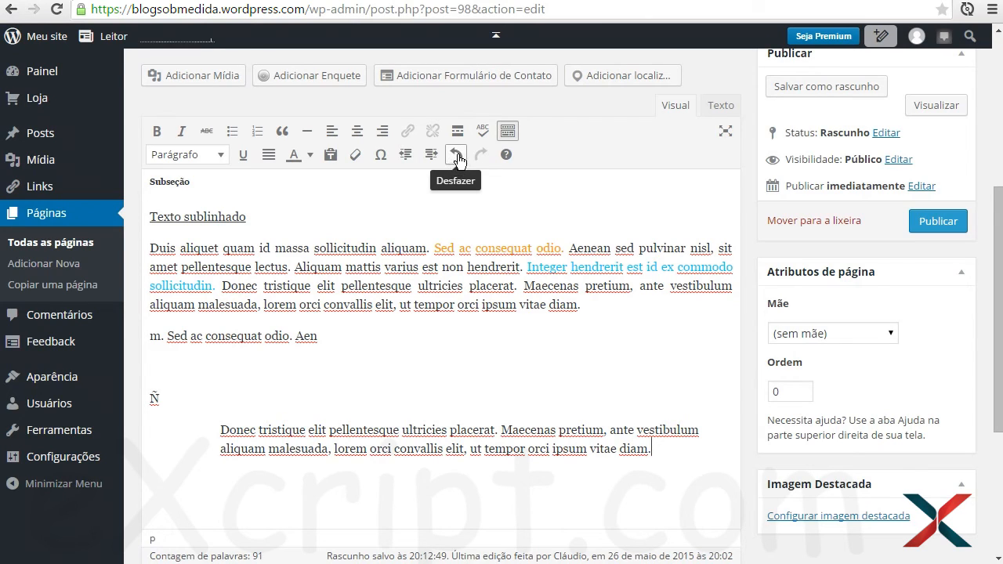
Undo the last two indentation changes of the "Donec tristique" paragraph and redo both of them.
click(459, 160)
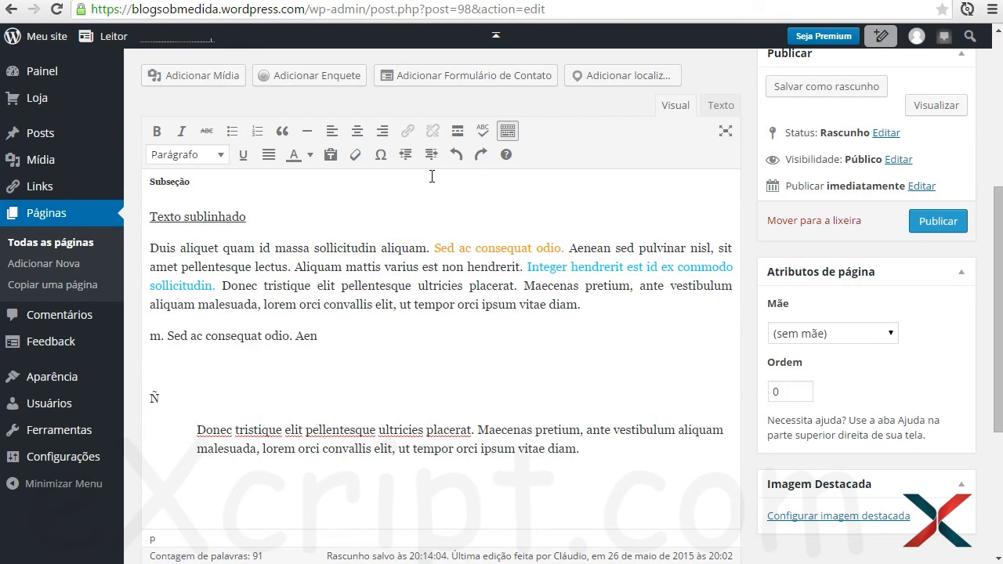
click(457, 156)
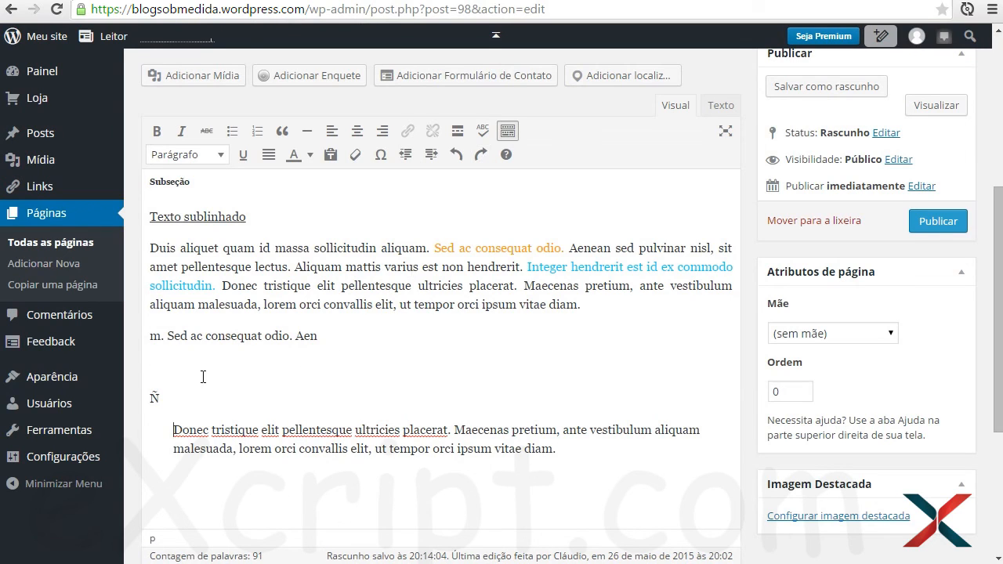
click(485, 159)
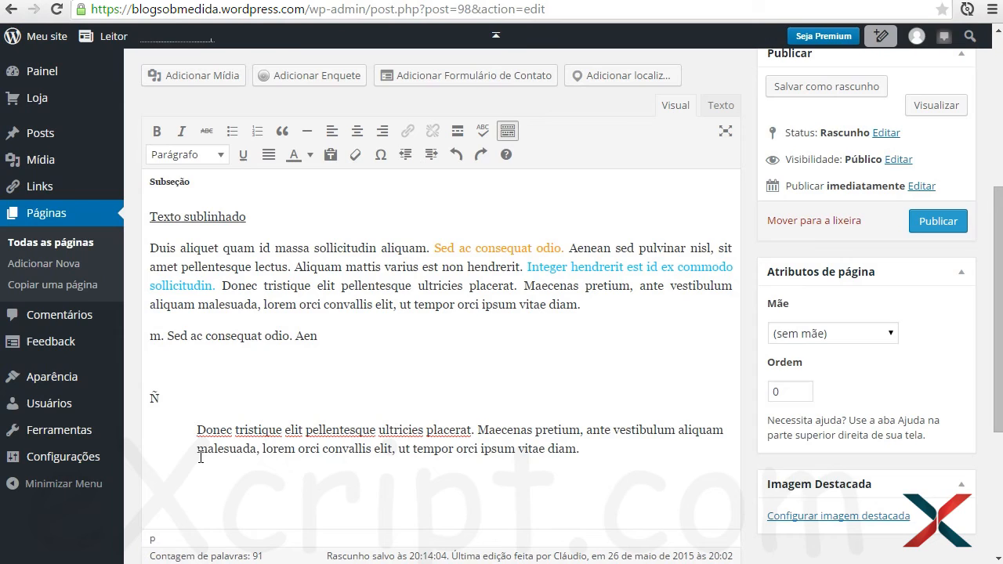
click(485, 160)
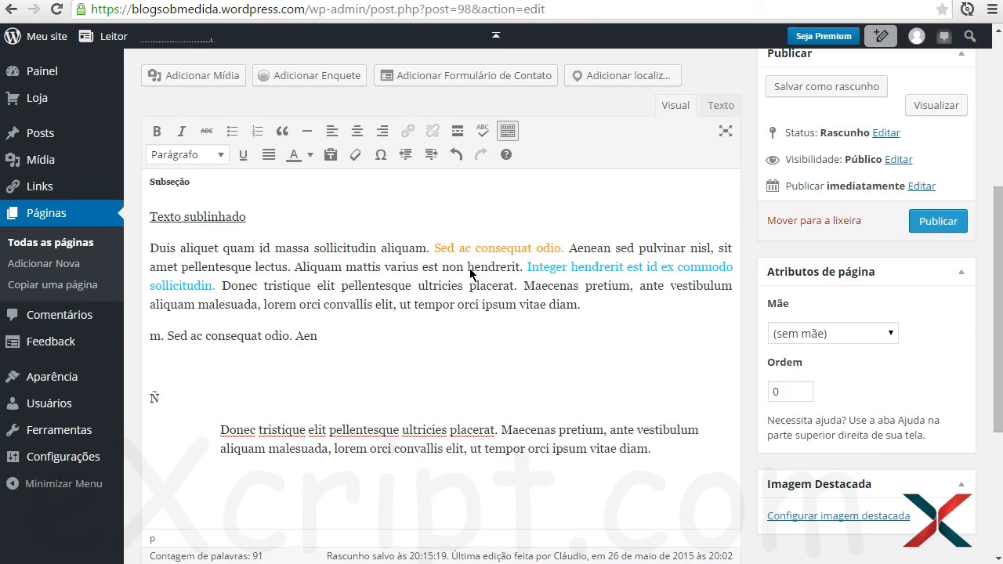
Review the editor's keyboard shortcuts help, including the Redo, Cut and Paste entries and the focus shortcuts, and close it.
click(507, 158)
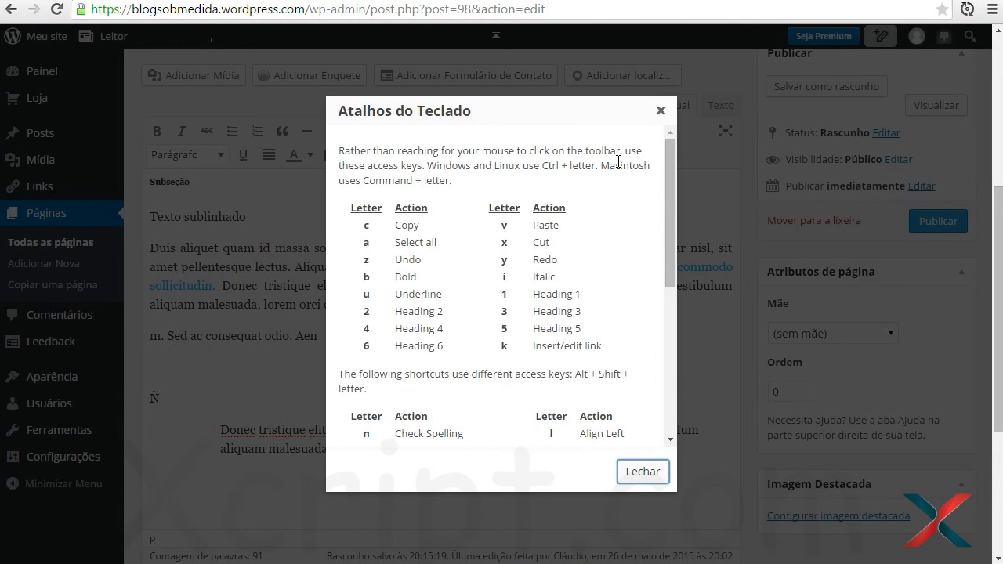
scroll(669, 196, down, 2)
drag(671, 205, 676, 332)
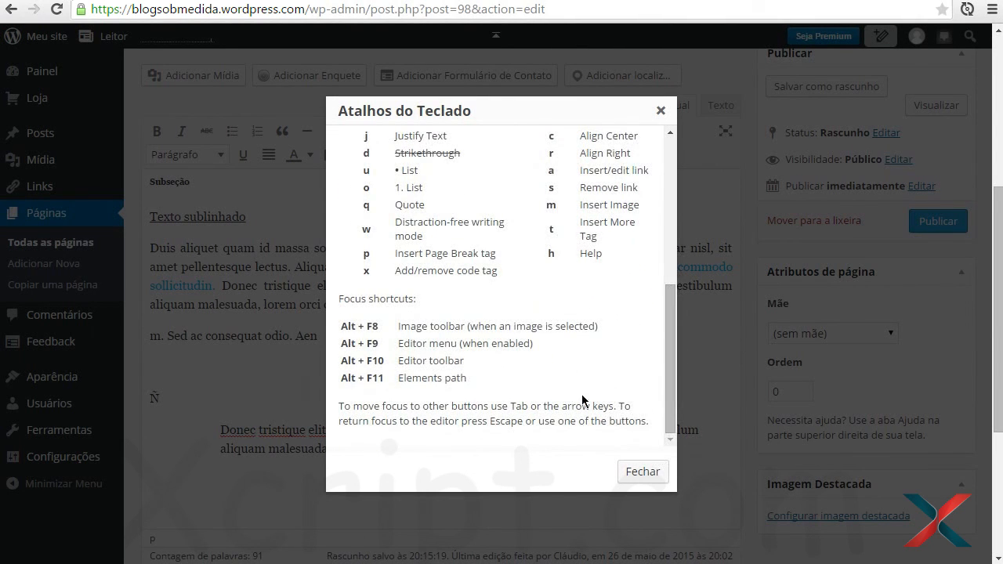
scroll(662, 388, up, 5)
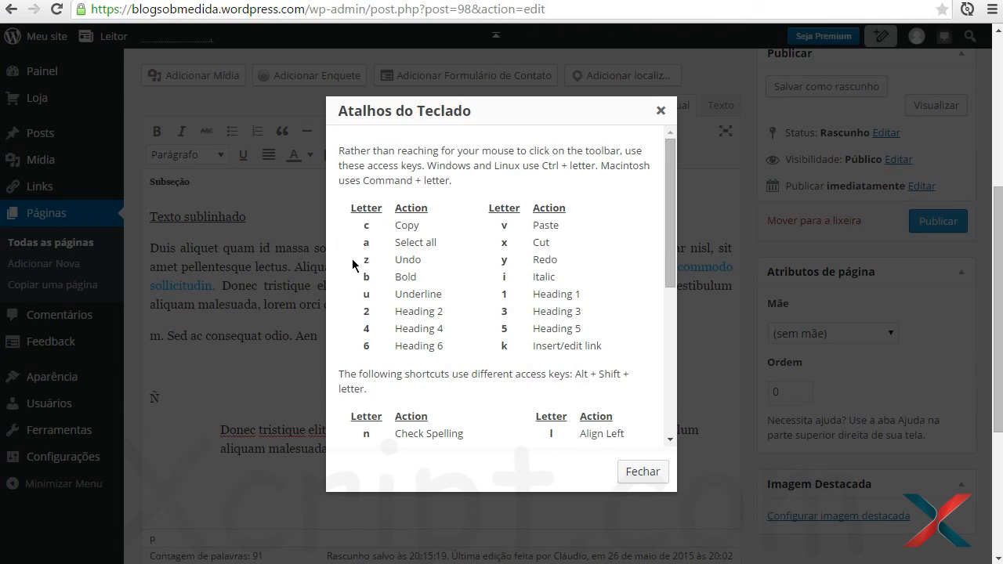
drag(501, 262, 559, 259)
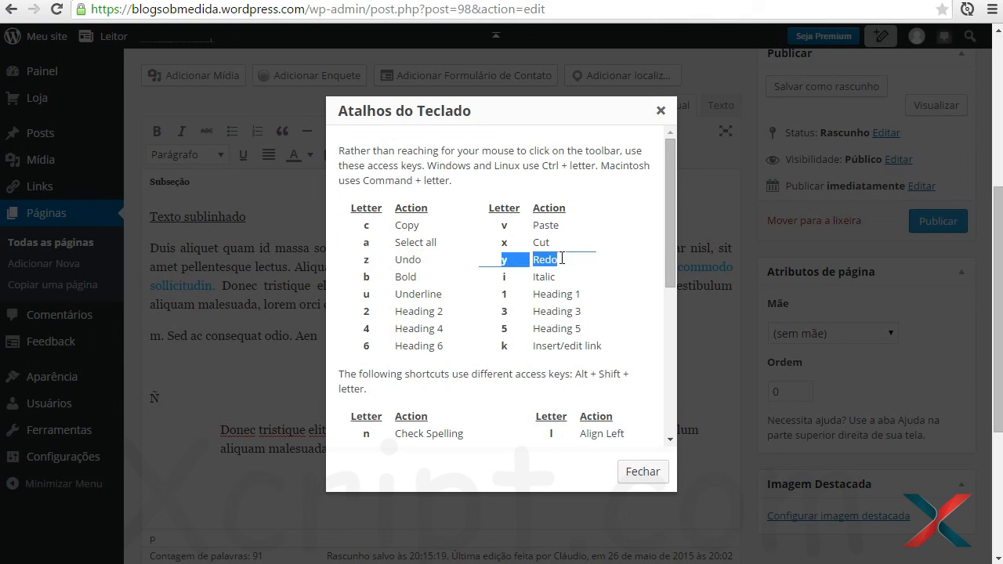
drag(501, 245, 571, 244)
drag(504, 228, 575, 229)
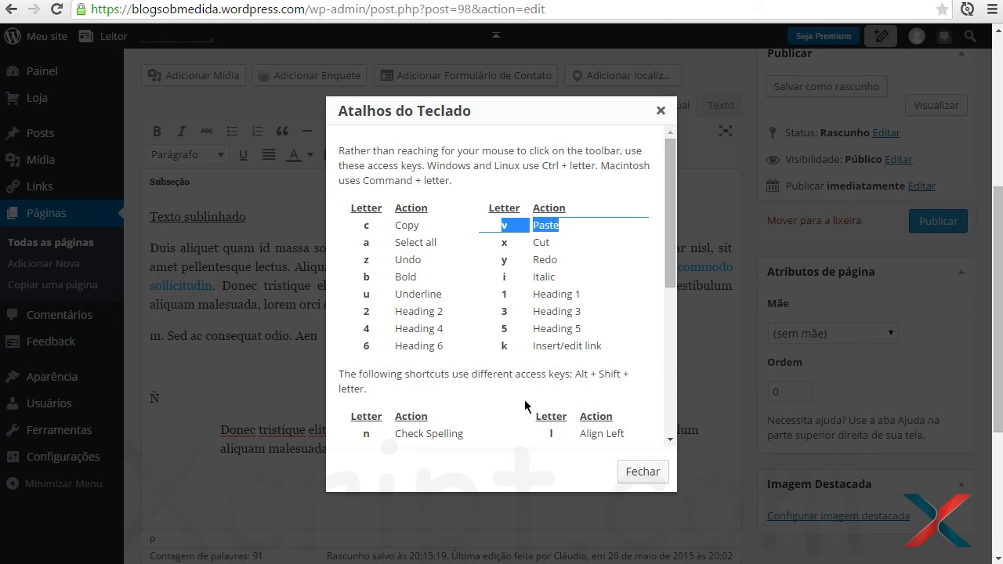
drag(668, 159, 653, 345)
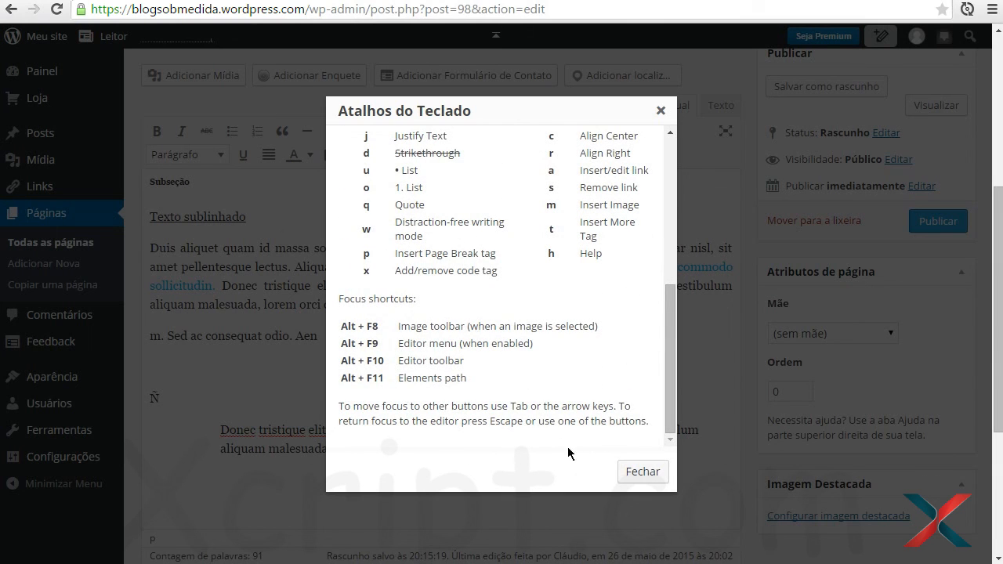
click(639, 469)
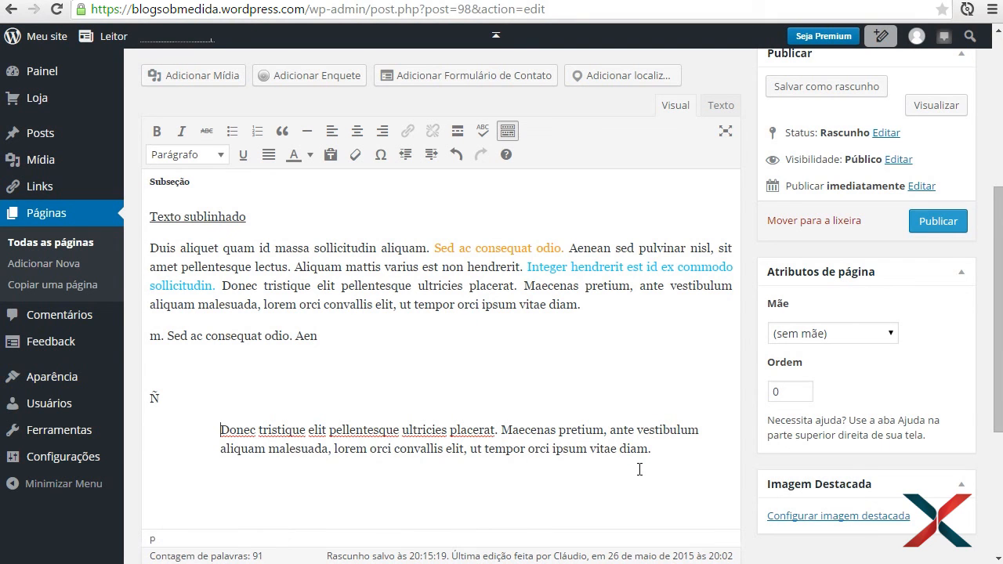